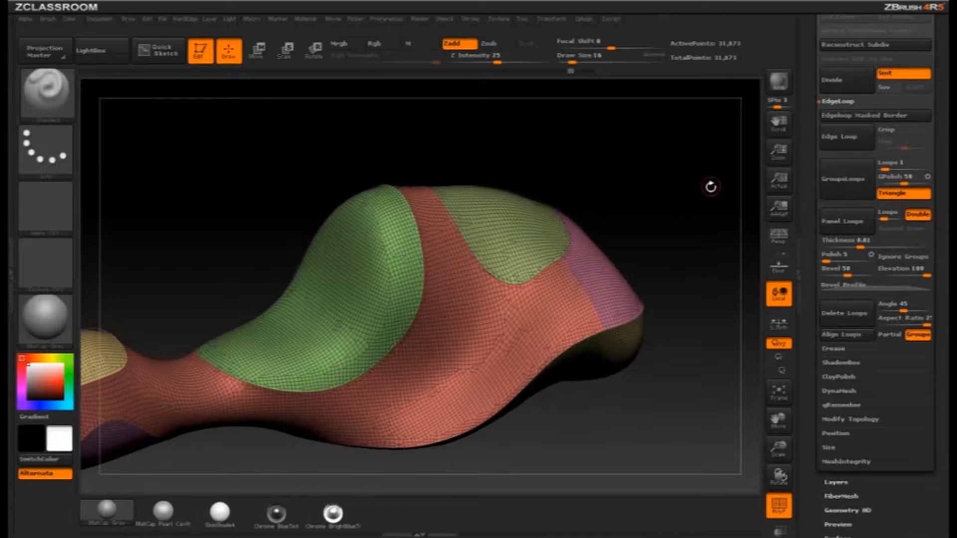
Step: Generate Panel Loops from the polygroups at 0.01 thickness and hide the polyframe overlay
click(851, 226)
alt+drag(745, 274, 762, 252)
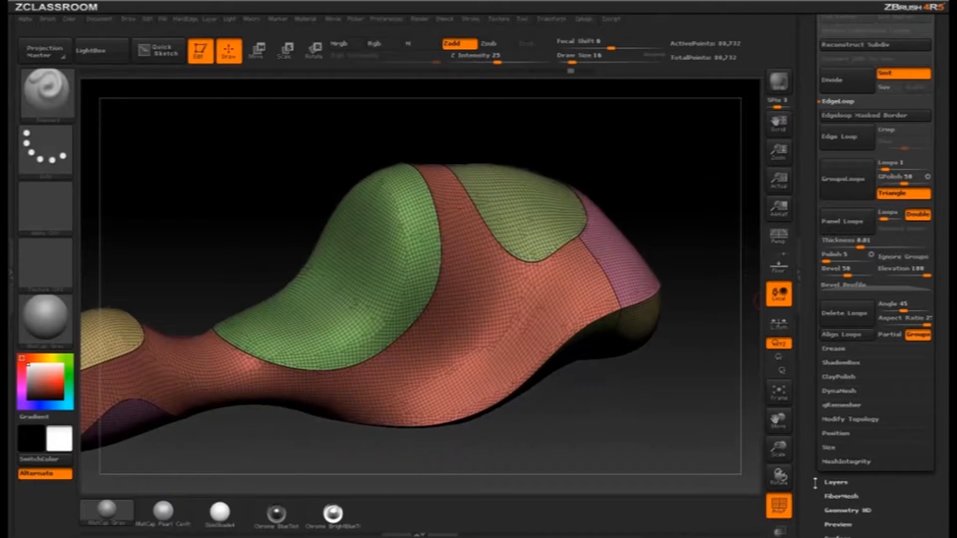
click(786, 506)
alt+drag(686, 159, 698, 194)
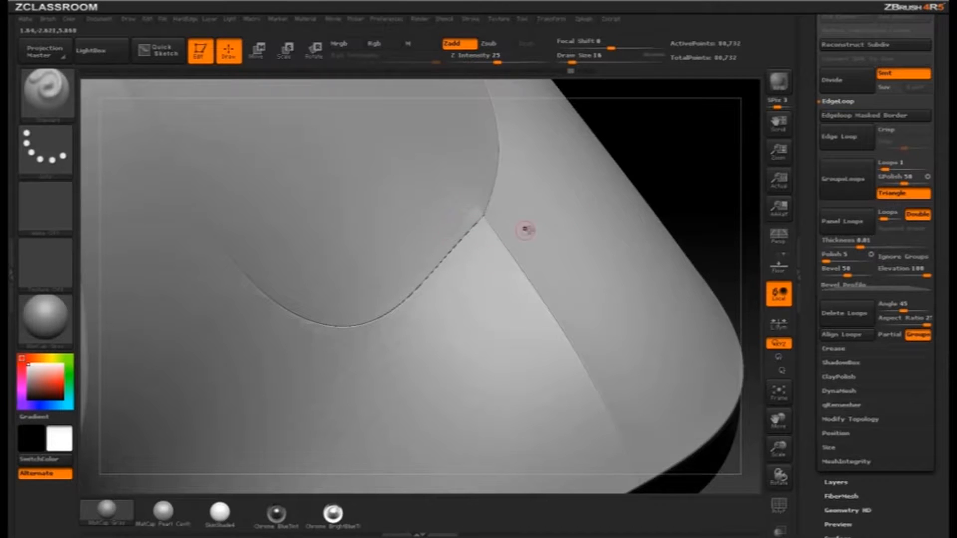
Step: Inspect the thin seams around the upper panel up close, isolating that panel and restoring the full mesh
mouse_move(677, 155)
mouse_down()
mouse_move(640, 151)
mouse_move(647, 141)
mouse_move(681, 171)
mouse_up()
ctrl+shift+click(446, 199)
ctrl+shift+click(656, 138)
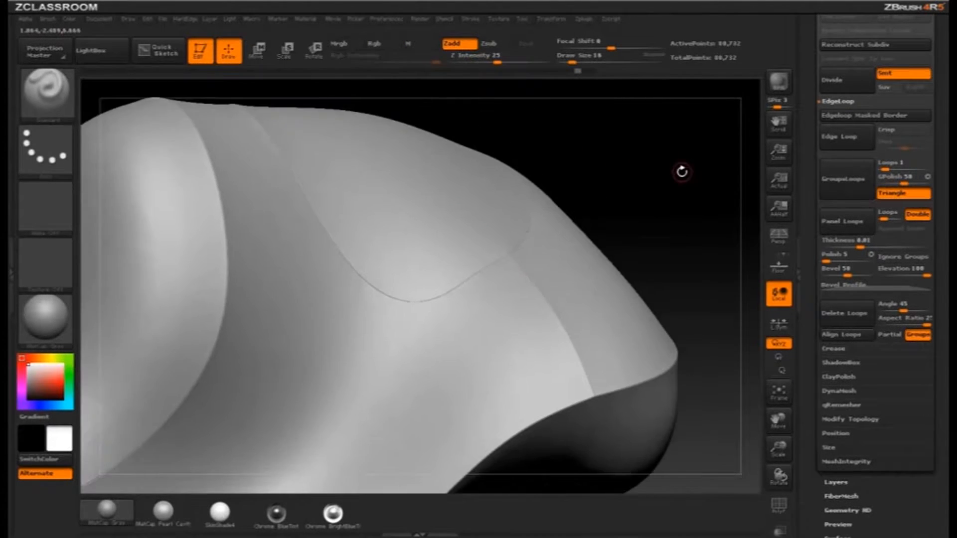
ctrl+shift+click(468, 236)
ctrl+shift+click(672, 188)
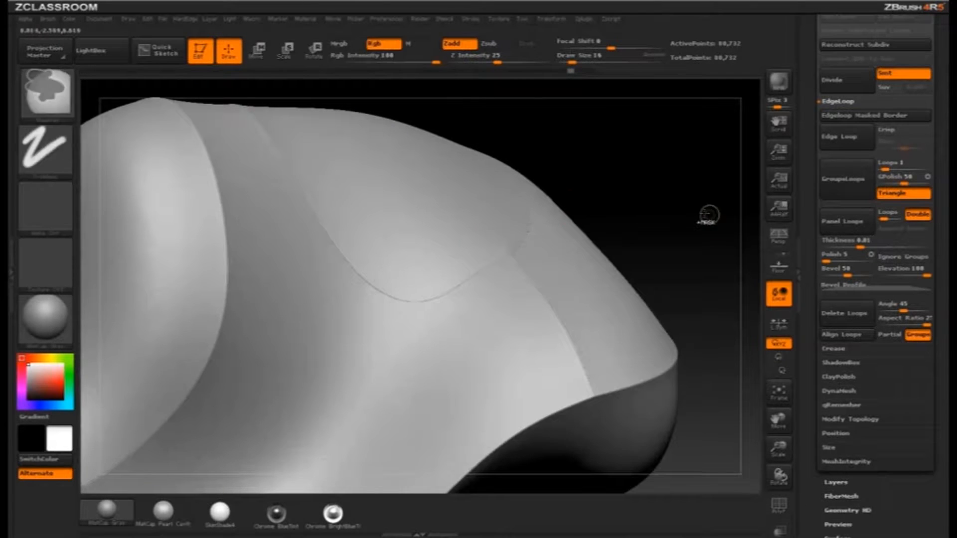
mouse_move(706, 214)
mouse_down()
mouse_move(692, 217)
mouse_move(713, 231)
mouse_up()
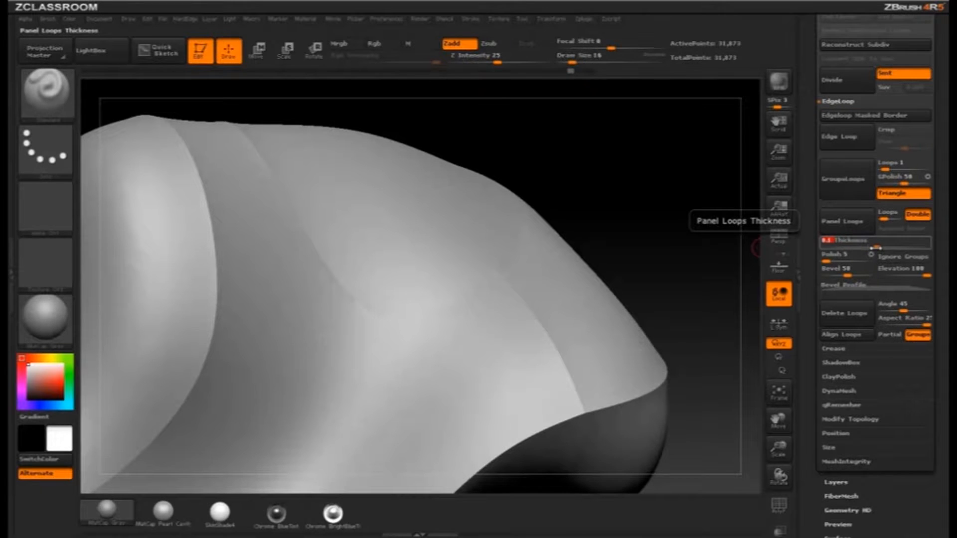
Step: Set the Panel Loops thickness to 0.1 and generate the panels again from the polygroups
key(Return)
click(847, 221)
drag(680, 220, 755, 260)
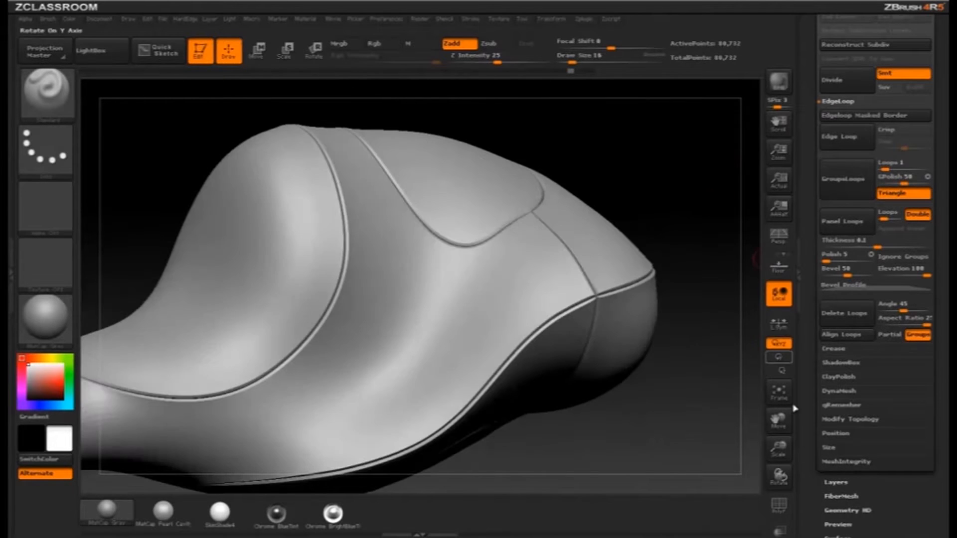
Step: Show the polyframe and examine the bevel strips between the panels, isolating a strip beside the olive panel and restoring the full mesh
click(778, 511)
mouse_move(641, 150)
mouse_down()
mouse_move(679, 154)
mouse_move(611, 165)
mouse_move(686, 126)
mouse_move(674, 128)
mouse_move(683, 150)
mouse_move(674, 137)
mouse_move(636, 160)
mouse_up()
drag(694, 325, 627, 239)
ctrl+shift+click(539, 260)
ctrl+shift+click(698, 184)
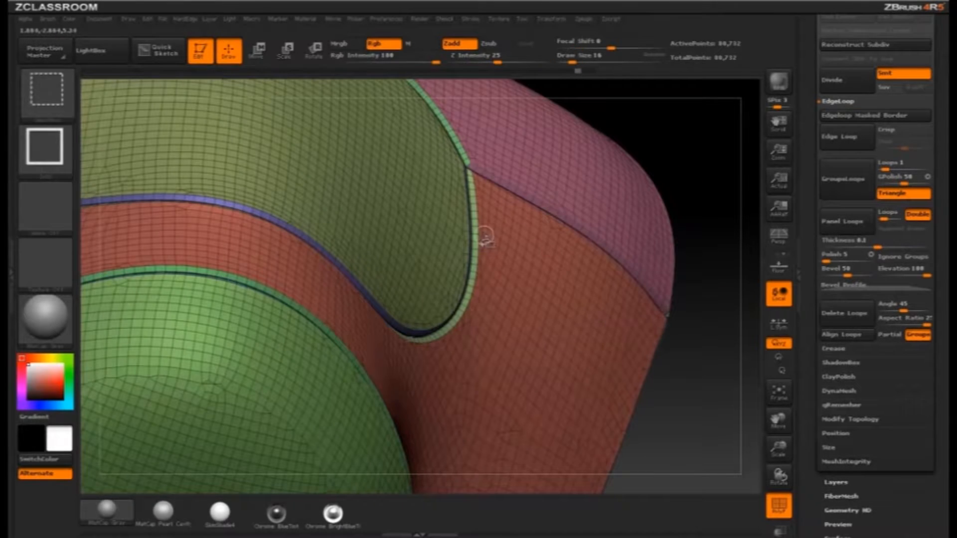
ctrl+shift+click(471, 227)
mouse_move(551, 216)
mouse_down()
mouse_move(687, 221)
mouse_move(679, 229)
mouse_move(708, 239)
mouse_move(704, 204)
mouse_move(690, 202)
mouse_move(728, 229)
mouse_move(726, 249)
mouse_move(706, 197)
mouse_move(638, 212)
mouse_up()
ctrl+shift+click(653, 213)
Step: Isolate the red panel surface, examine it from several angles, and show the whole mesh again
ctrl+shift+click(554, 238)
drag(190, 298, 370, 256)
drag(350, 121, 730, 175)
ctrl+shift+click(692, 111)
Step: Isolate the red polygroup and grow its visibility to include the green bevel strips along its edges
ctrl+shift+click(553, 265)
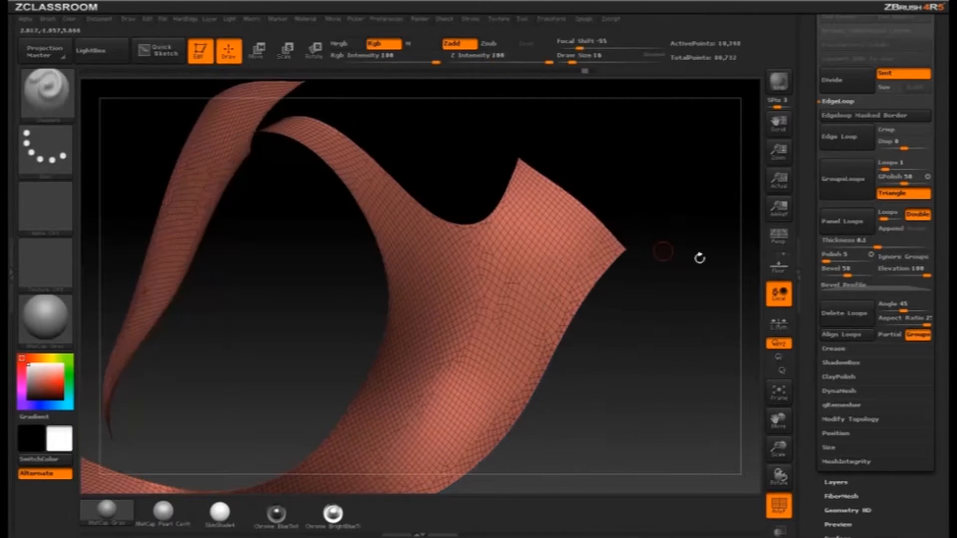
mouse_move(698, 256)
mouse_down()
mouse_move(666, 224)
mouse_move(683, 176)
mouse_move(704, 222)
mouse_move(703, 274)
mouse_up()
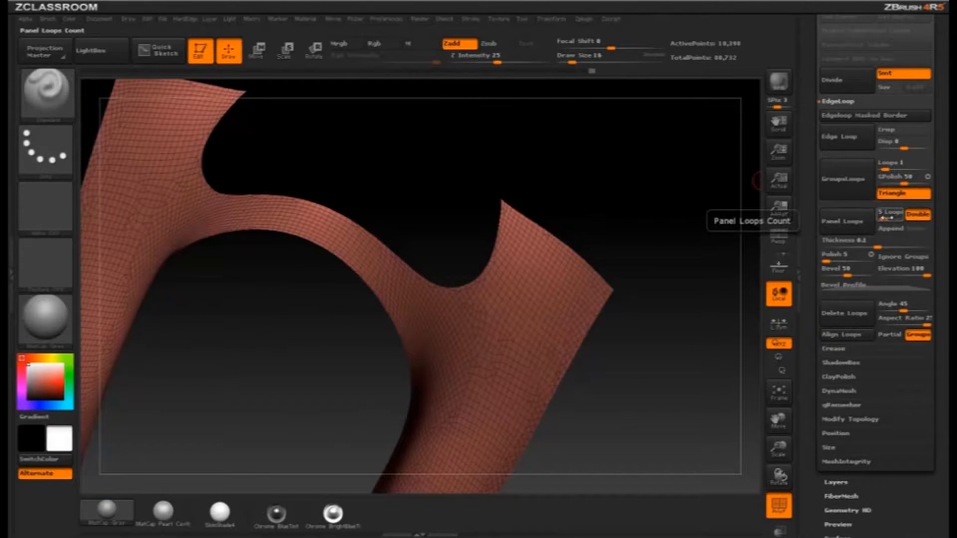
drag(812, 238, 801, 135)
click(836, 248)
drag(814, 246, 819, 335)
click(837, 254)
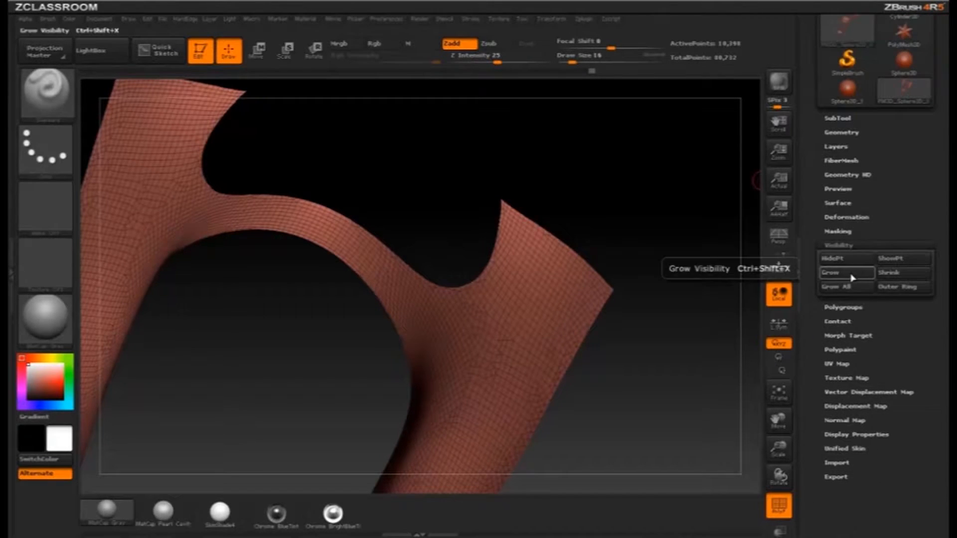
click(852, 278)
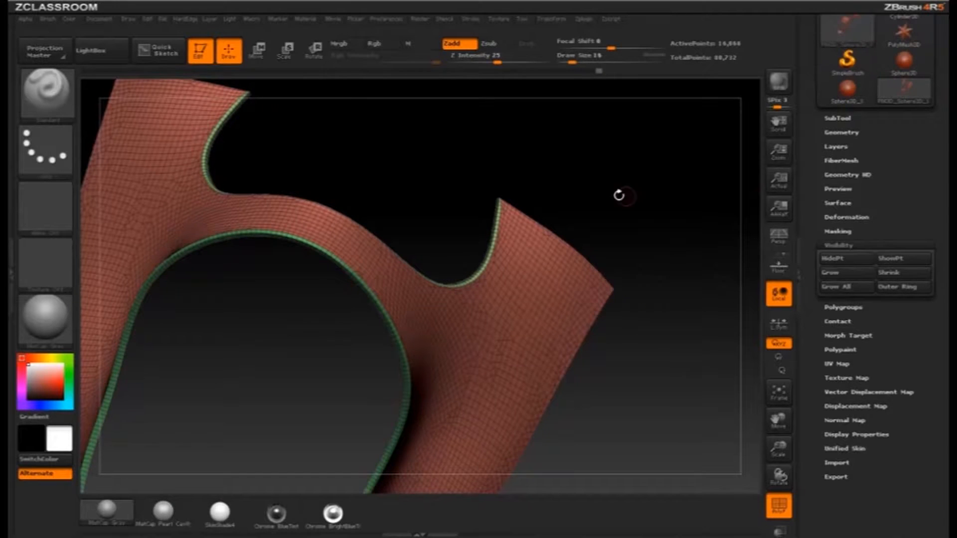
Step: Examine the red panel's thickness and edge loops from the side, and unhide the rest of the mesh
mouse_move(619, 194)
mouse_down()
mouse_move(659, 172)
mouse_move(681, 203)
mouse_move(633, 193)
mouse_up()
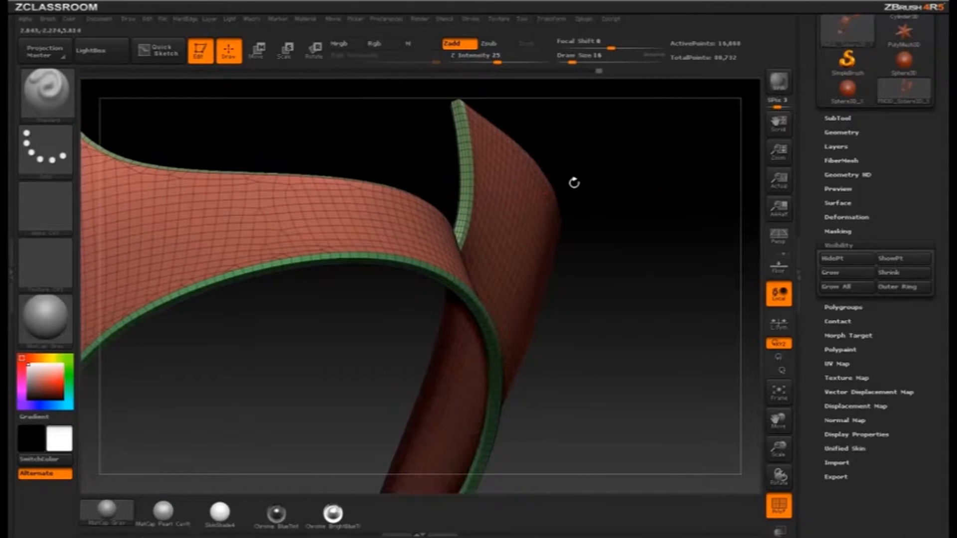
drag(574, 182, 557, 230)
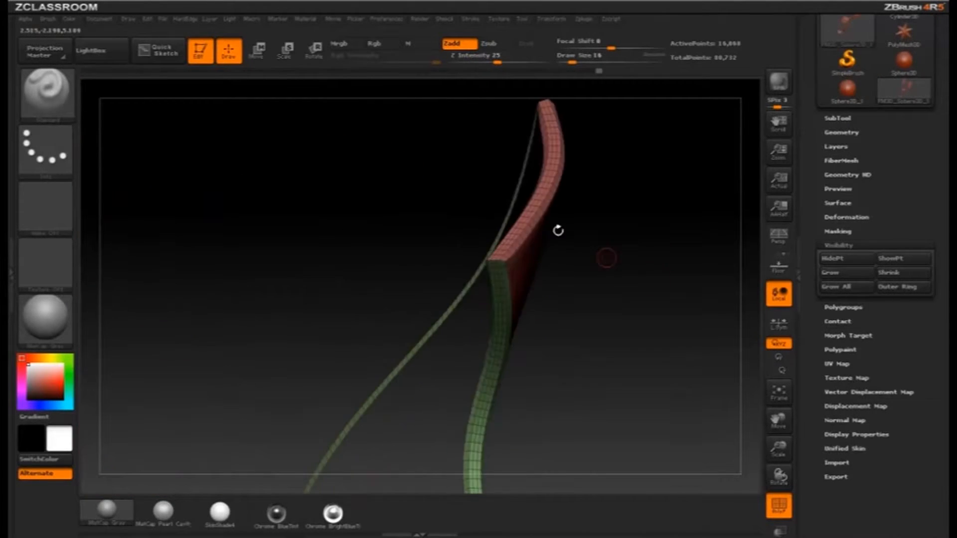
mouse_move(590, 261)
mouse_down()
mouse_move(608, 220)
mouse_move(521, 175)
mouse_move(563, 209)
mouse_move(639, 149)
mouse_move(692, 203)
mouse_move(688, 282)
mouse_move(670, 211)
mouse_move(679, 195)
mouse_move(638, 195)
mouse_move(701, 207)
mouse_move(717, 175)
mouse_move(707, 188)
mouse_move(694, 162)
mouse_move(667, 180)
mouse_up()
ctrl+shift+click(655, 196)
Step: Isolate the green polygroup and apply Grow All to reveal its complete connected panel
ctrl+shift+click(465, 240)
drag(515, 229, 545, 250)
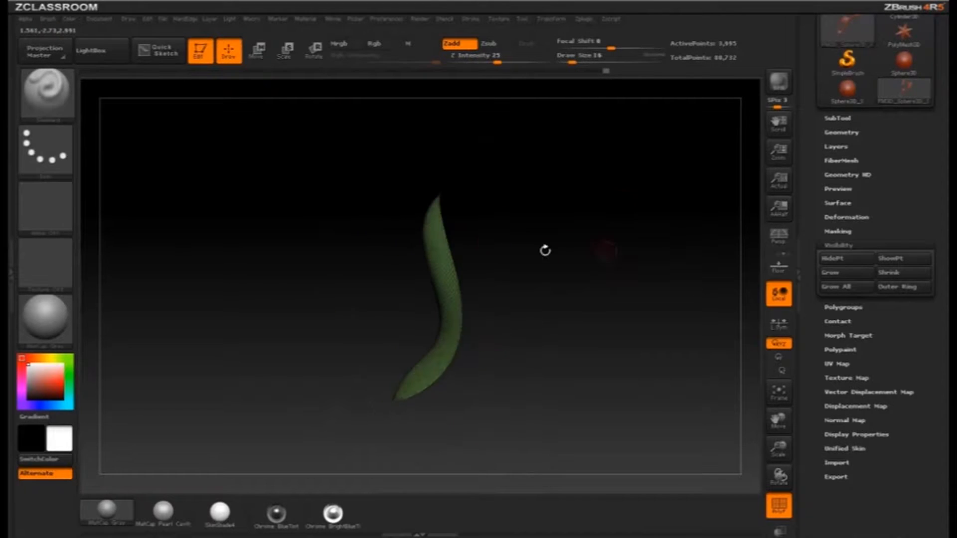
click(846, 288)
drag(623, 354, 475, 278)
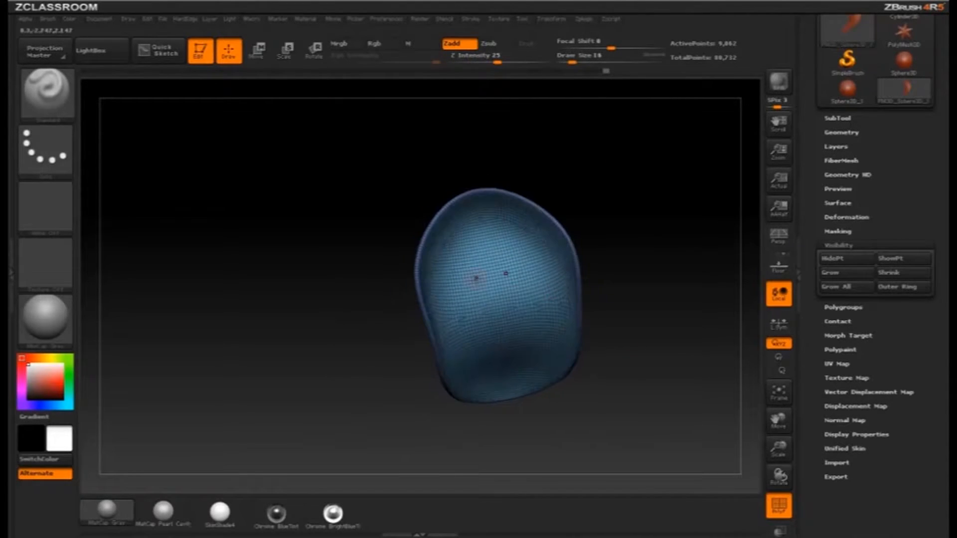
Step: Examine the green panel's bevelled rim and back side, and show the whole mesh again
drag(589, 222, 479, 231)
drag(550, 228, 412, 232)
alt+drag(408, 142, 743, 279)
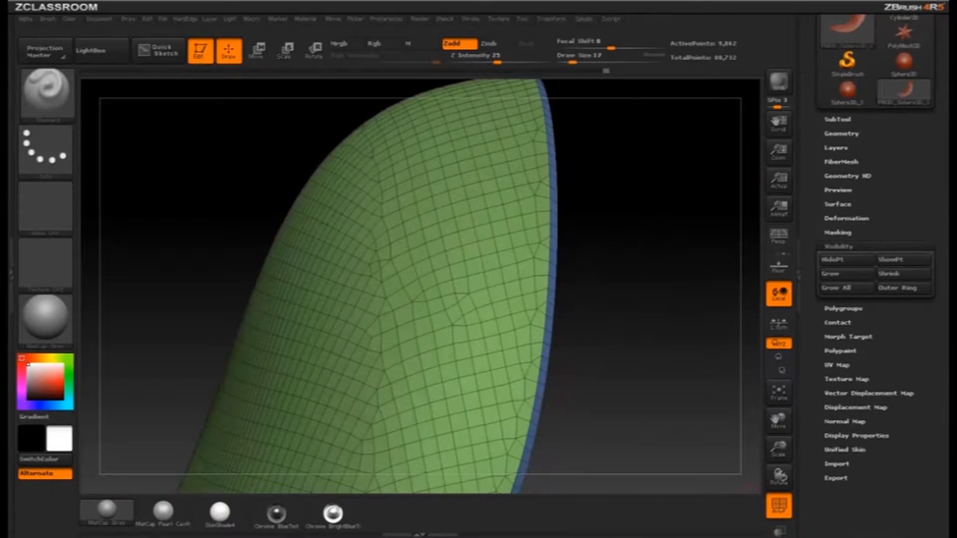
drag(817, 259, 815, 266)
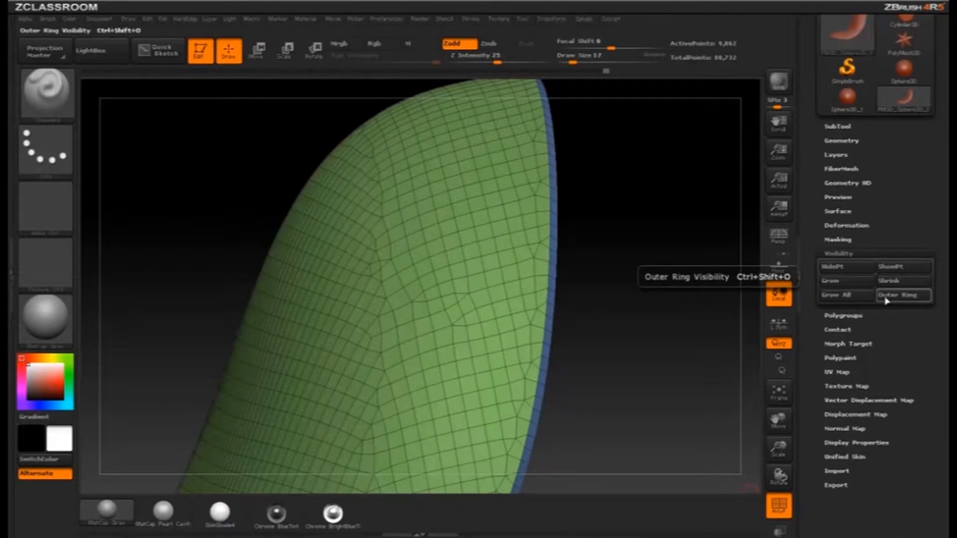
click(827, 297)
alt+drag(651, 254, 581, 214)
drag(580, 215, 646, 265)
ctrl+shift+click(646, 265)
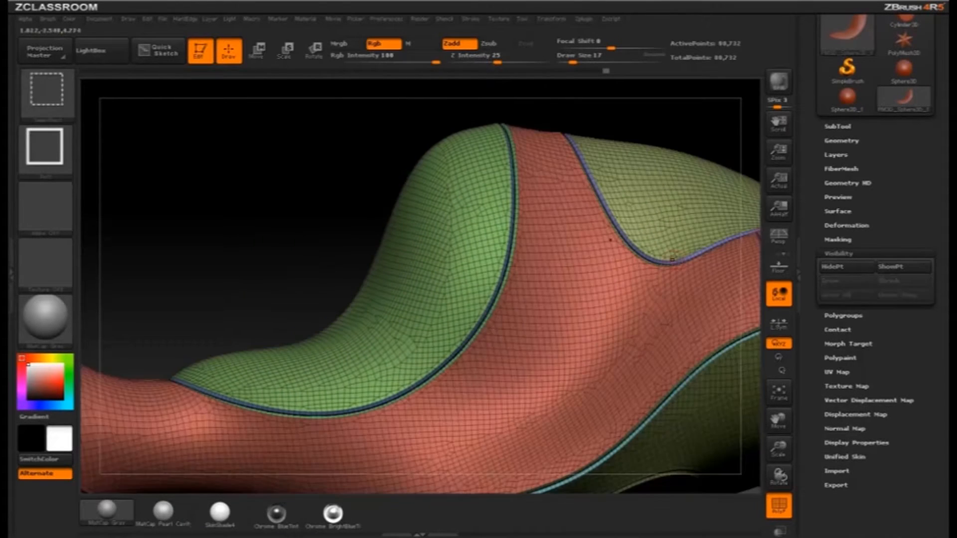
Step: Isolate the upper olive panel, inspect its shell including the underside, and restore the full mesh
mouse_move(700, 130)
alt+mouse_down()
mouse_move(641, 111)
mouse_move(538, 143)
mouse_move(677, 169)
mouse_move(707, 131)
alt+mouse_up()
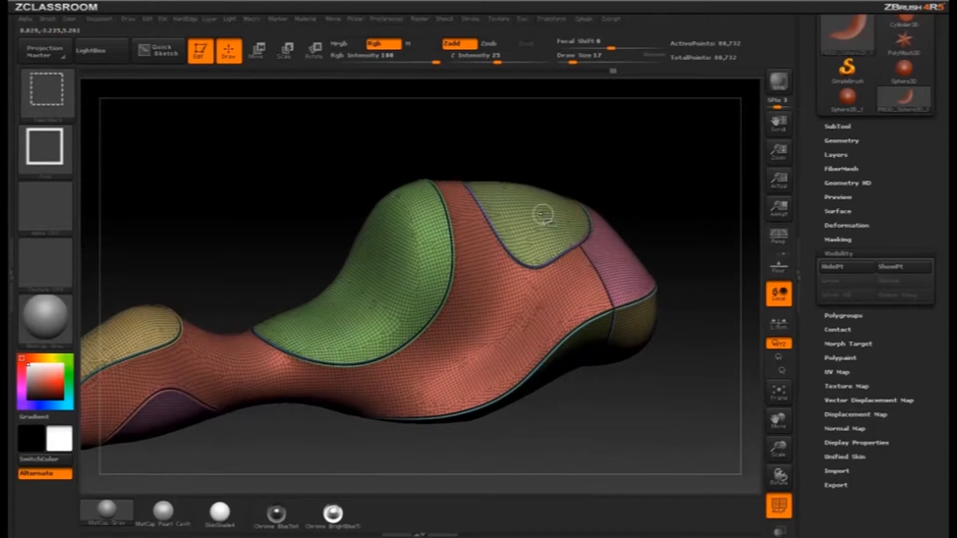
ctrl+shift+click(545, 214)
mouse_move(682, 208)
mouse_down()
mouse_move(613, 162)
mouse_move(673, 135)
mouse_move(636, 145)
mouse_move(691, 215)
mouse_up()
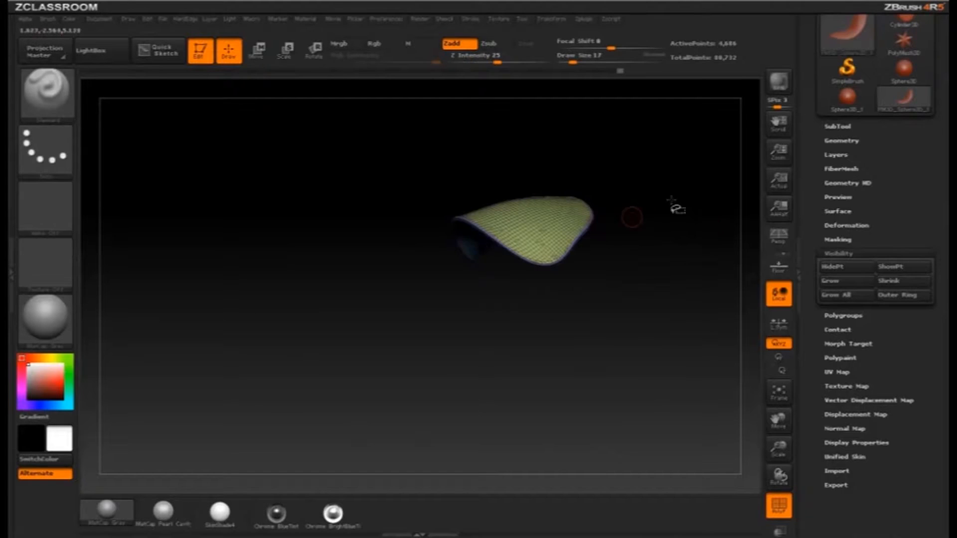
ctrl+shift+click(661, 210)
Step: Isolate the large green panel, view it from another angle, and restore all panels
drag(638, 168, 609, 214)
mouse_move(683, 190)
alt+mouse_down()
mouse_move(653, 208)
mouse_move(696, 178)
alt+mouse_up()
ctrl+shift+click(449, 314)
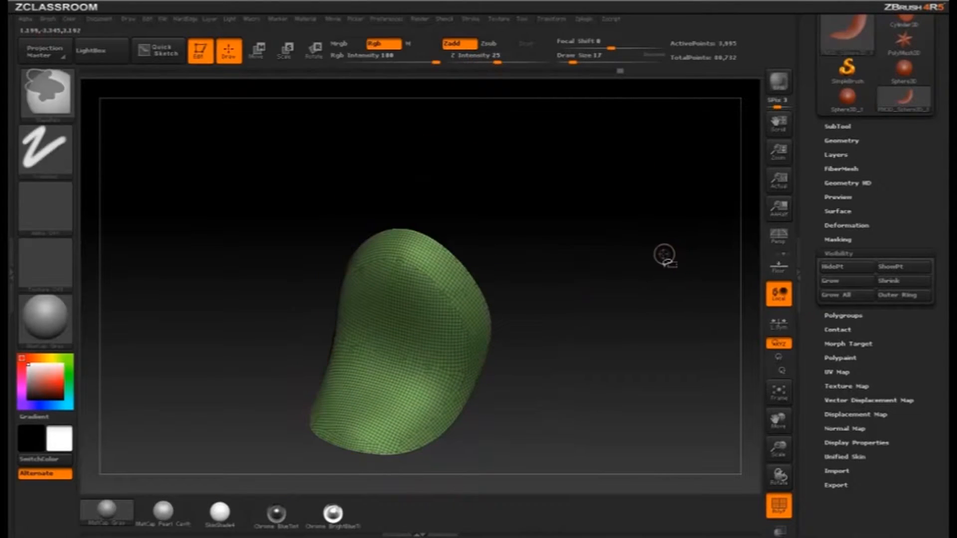
drag(665, 255, 641, 237)
ctrl+shift+click(648, 259)
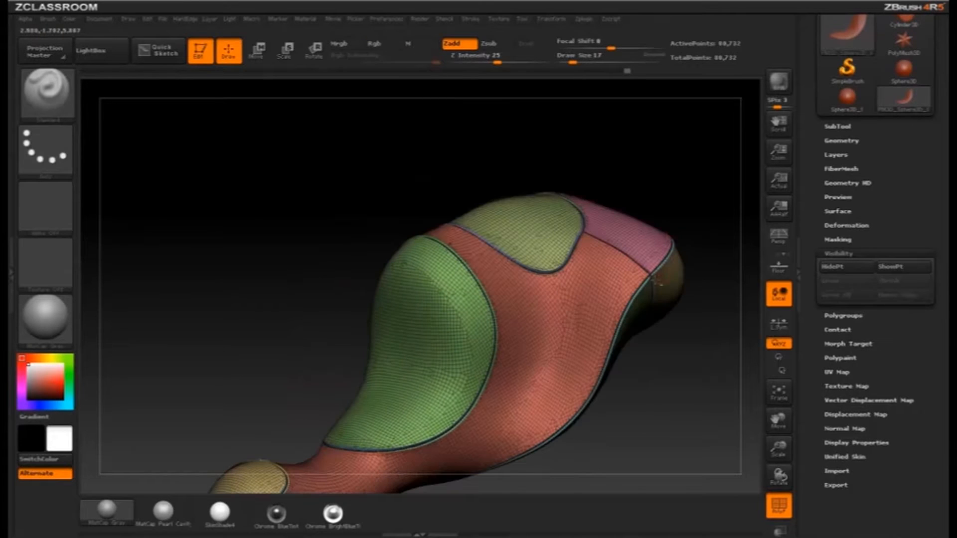
Step: Increase the draw size to 33 and select the Move brush for reshaping the panels
mouse_move(679, 174)
mouse_down()
mouse_move(694, 169)
mouse_move(664, 174)
mouse_up()
key(s)
mouse_move(664, 174)
mouse_down()
mouse_move(621, 184)
mouse_move(650, 185)
mouse_up()
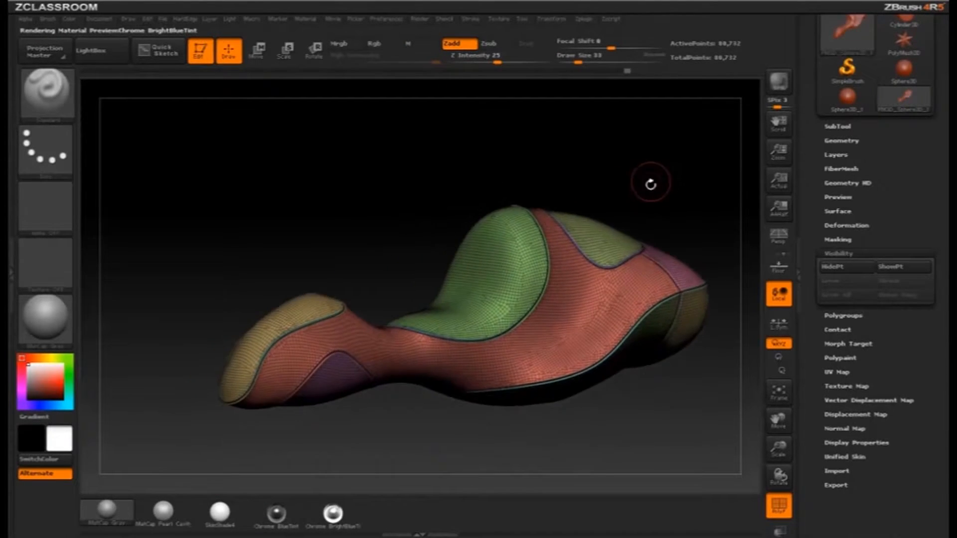
key(b)
key(m)
key(v)
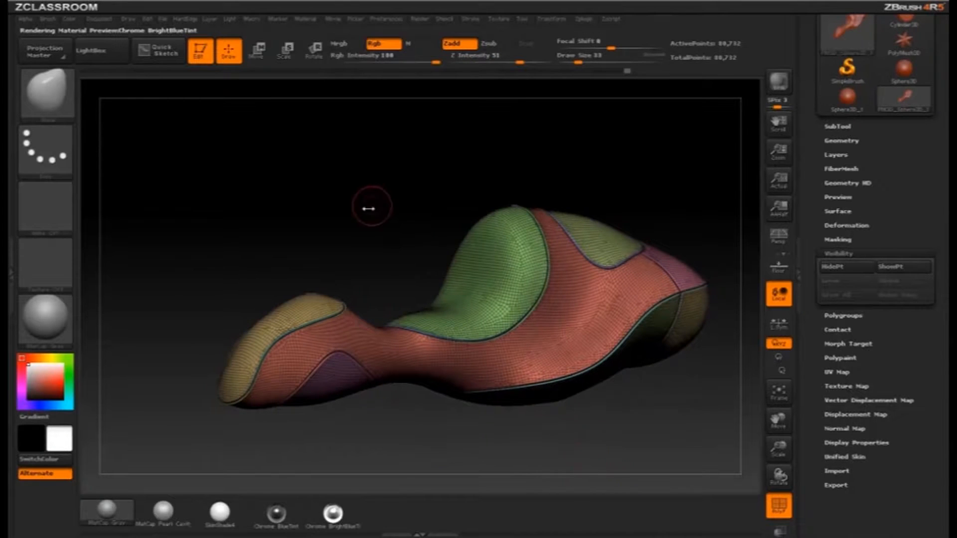
Step: Open the brush's Auto Masking settings and set Mask By Polygroups to 0
click(13, 176)
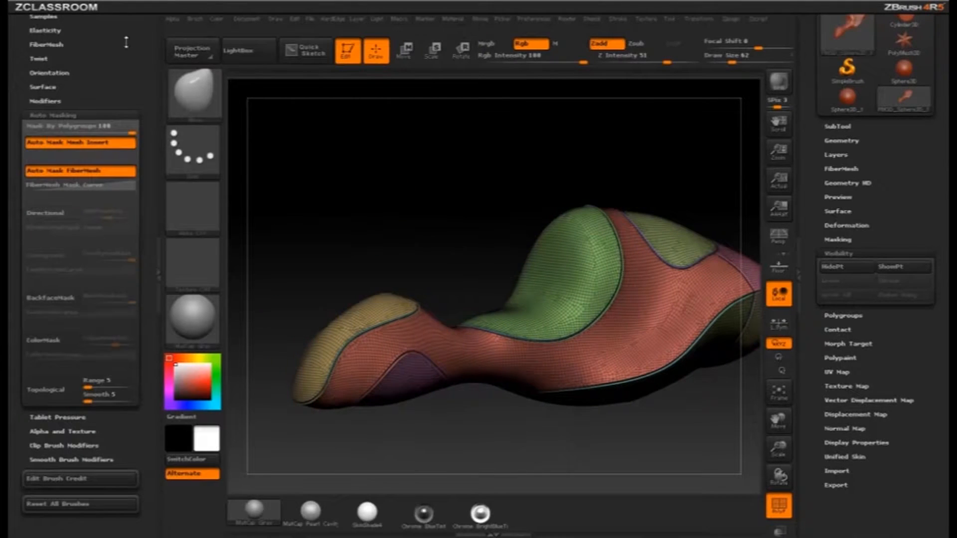
drag(126, 42, 116, 118)
click(139, 19)
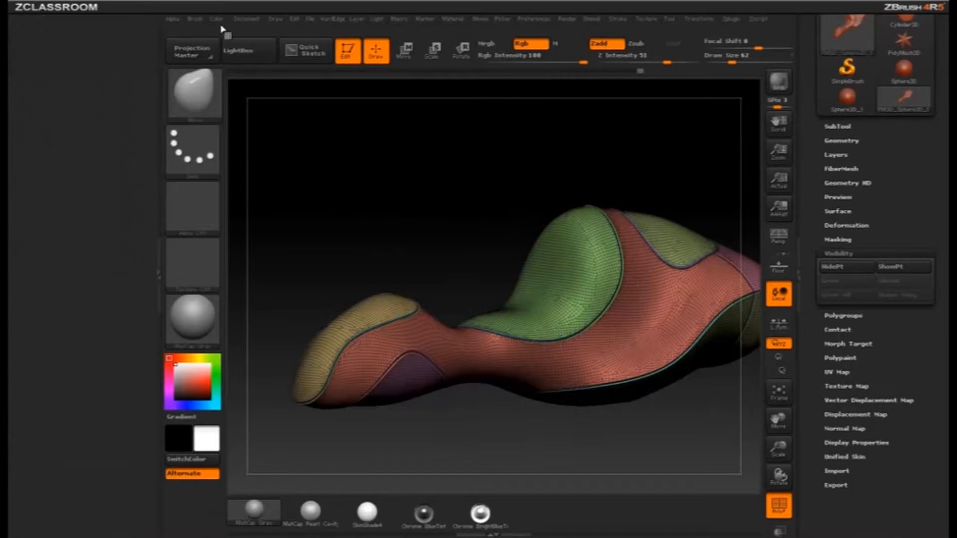
click(195, 20)
mouse_move(193, 29)
mouse_down()
mouse_move(96, 65)
mouse_move(90, 80)
mouse_up()
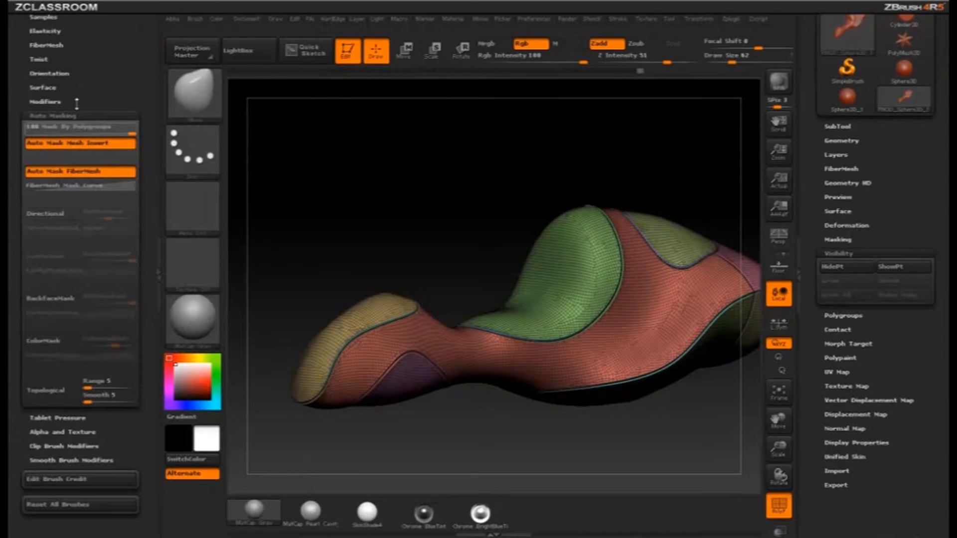
drag(19, 115, 13, 119)
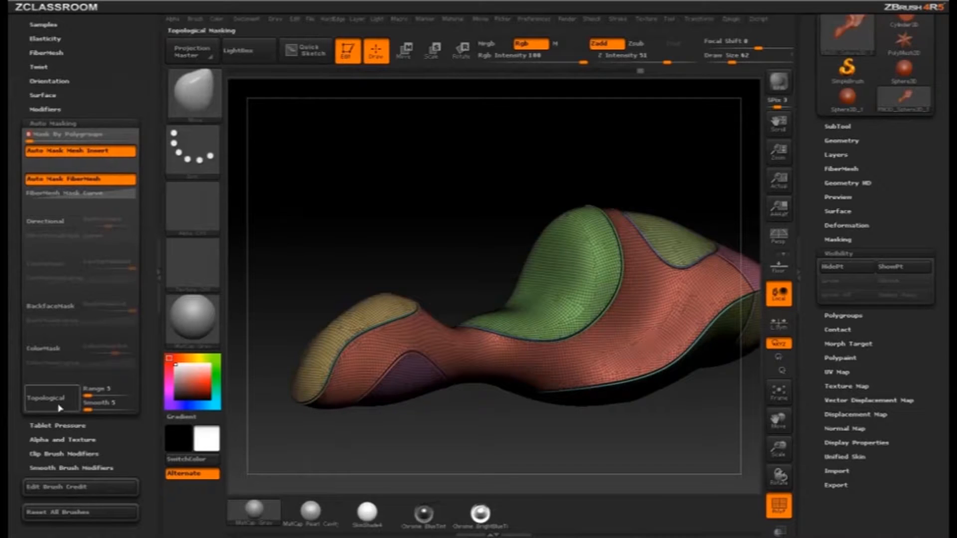
Step: Enable Topological auto masking for the Move brush
mouse_move(441, 237)
mouse_down()
mouse_move(446, 205)
mouse_move(465, 213)
mouse_move(437, 236)
mouse_move(445, 235)
mouse_up()
click(45, 398)
mouse_move(445, 235)
alt+mouse_down()
mouse_move(476, 195)
mouse_move(471, 218)
alt+mouse_up()
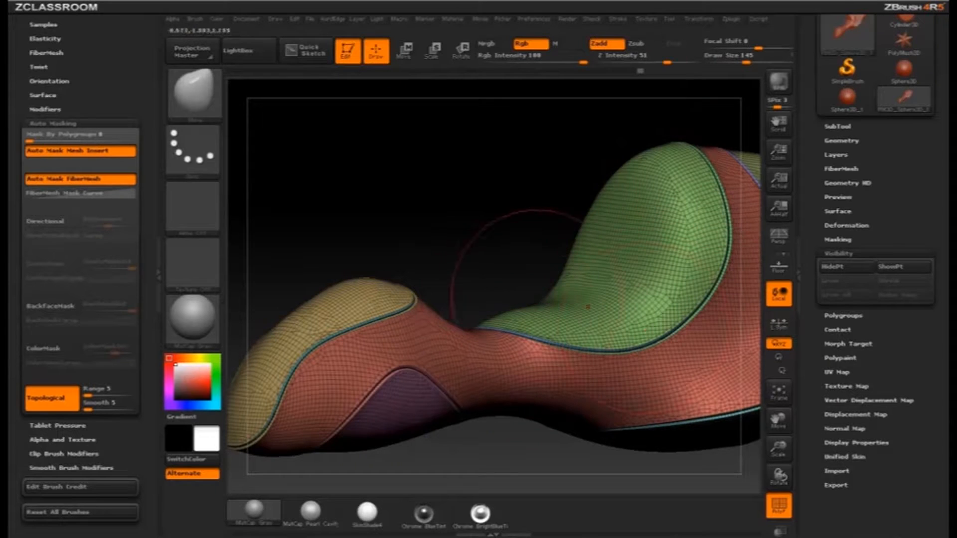
Step: Try pulling the yellow front panel with the Move brush at draw size 145, and undo the stroke
mouse_move(458, 183)
mouse_down()
mouse_move(518, 188)
mouse_move(453, 286)
mouse_move(428, 267)
mouse_move(418, 291)
mouse_move(489, 260)
mouse_up()
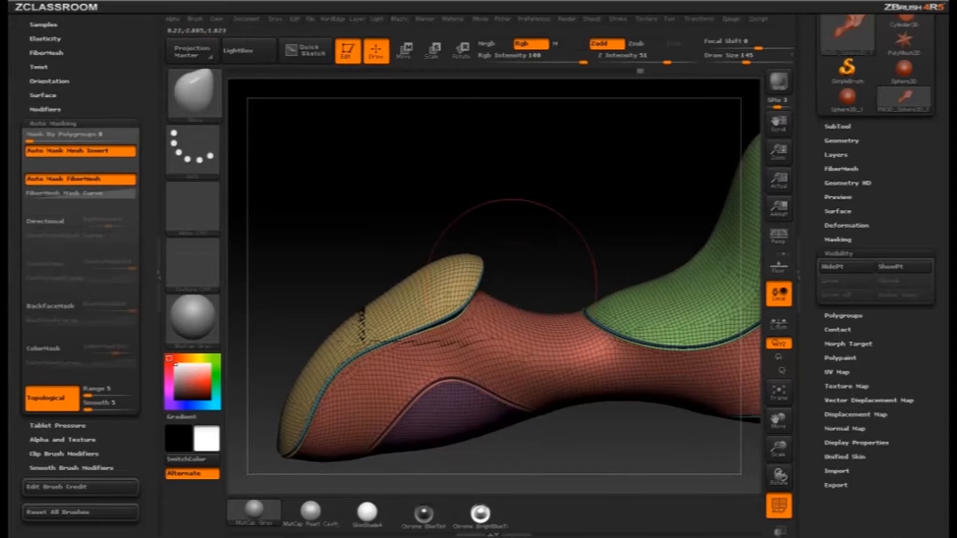
key(ctrl+z)
mouse_move(523, 209)
alt+mouse_down()
mouse_move(444, 200)
mouse_move(356, 260)
mouse_move(449, 209)
mouse_move(559, 178)
mouse_move(513, 194)
alt+mouse_up()
Step: Hide the polyframe and reshape the upper rear panels with the Move brush at draw size 293
click(779, 510)
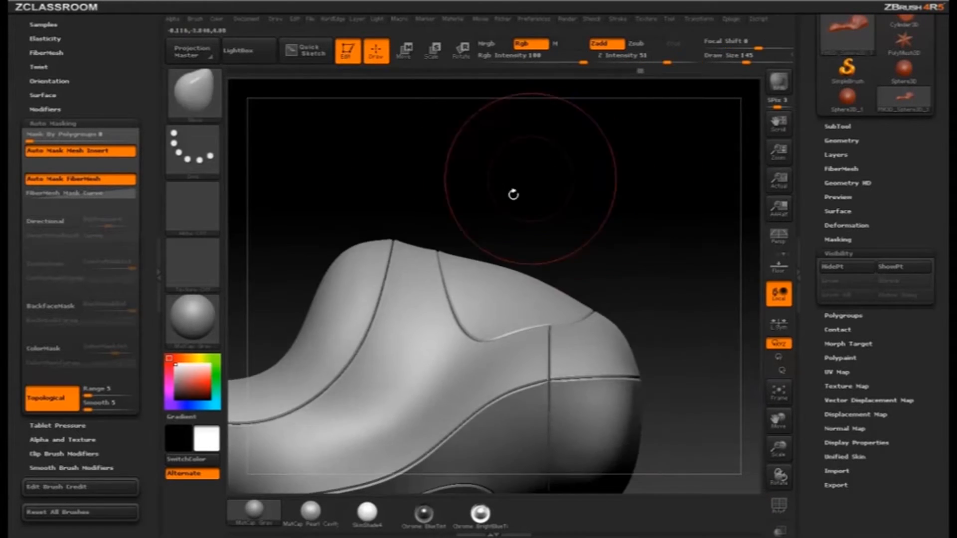
drag(559, 261, 527, 299)
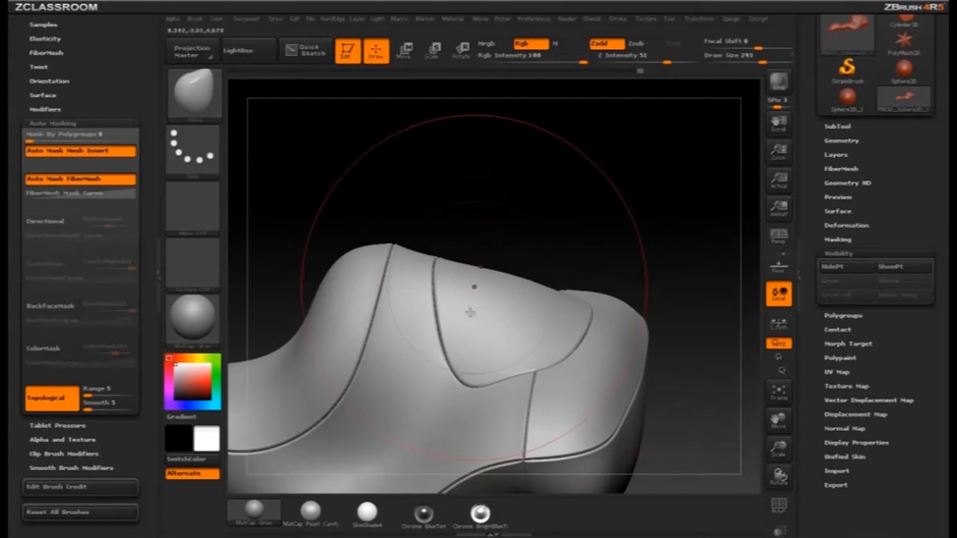
drag(597, 253, 491, 269)
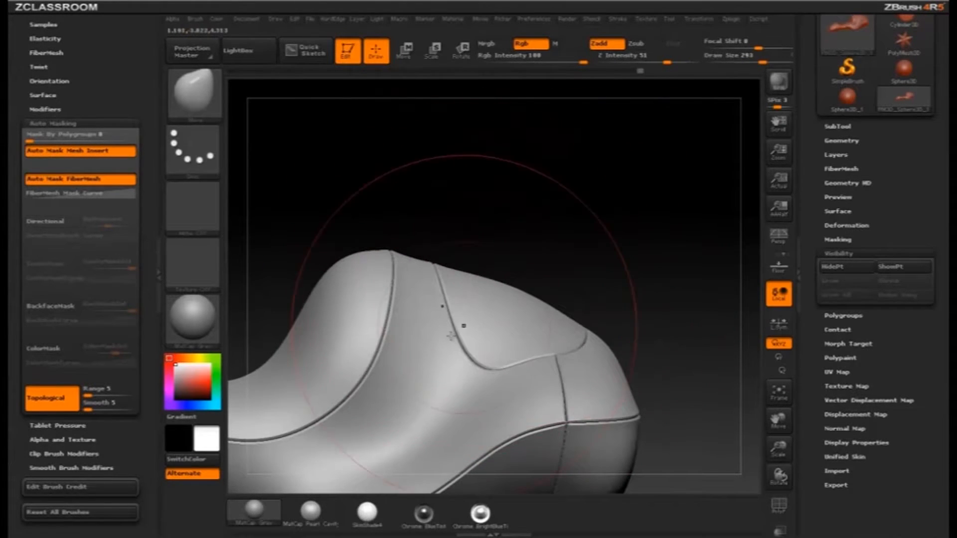
drag(583, 200, 390, 208)
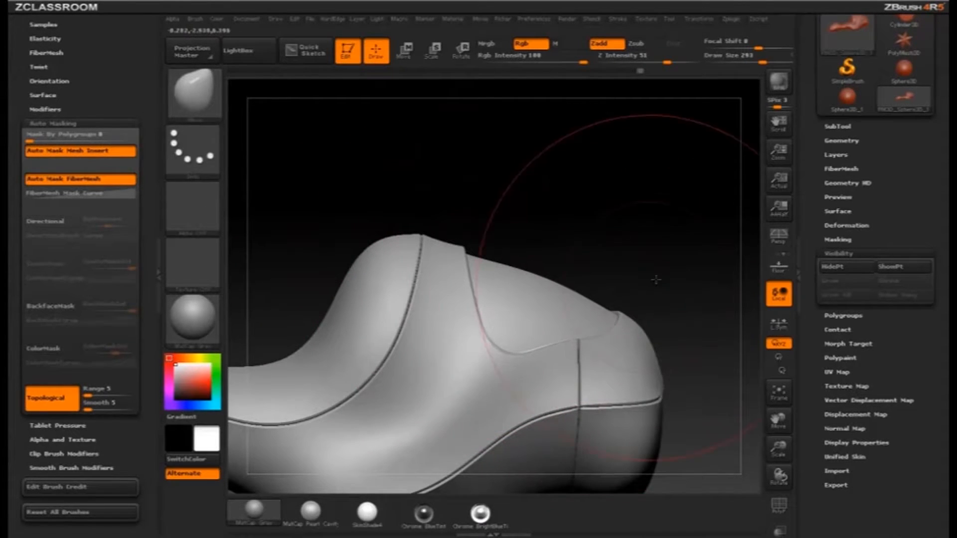
drag(656, 279, 551, 322)
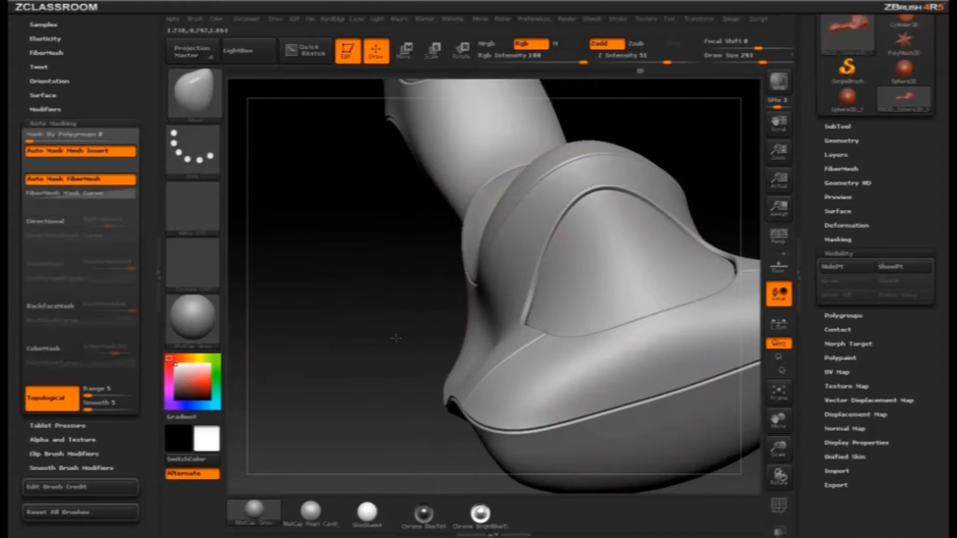
Step: Reshape the side panels of the narrow end with the topologically masked Move brush, and turn Topological auto masking off
drag(396, 339, 548, 265)
drag(615, 216, 431, 340)
drag(532, 334, 553, 333)
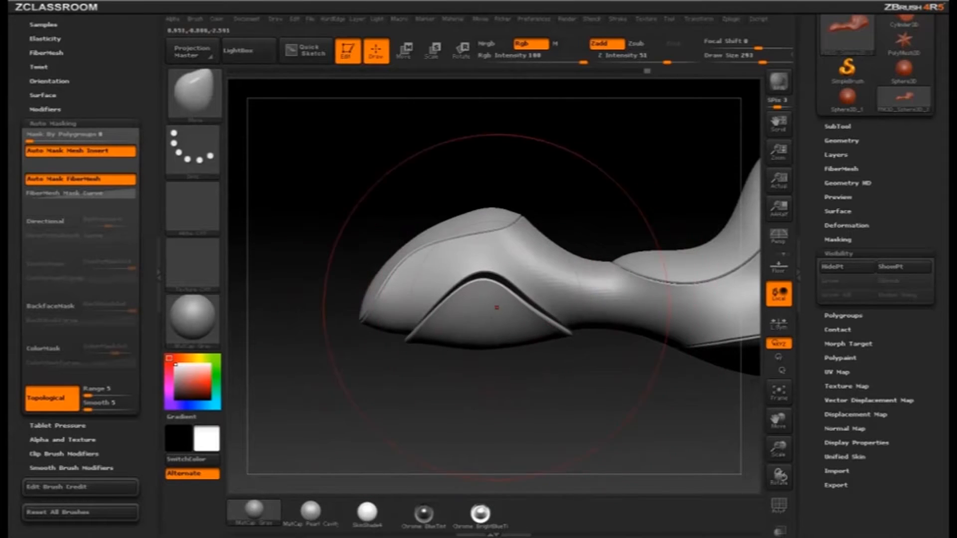
mouse_move(497, 307)
mouse_down()
mouse_move(664, 321)
mouse_move(545, 310)
mouse_move(439, 319)
mouse_move(587, 267)
mouse_move(451, 335)
mouse_move(508, 313)
mouse_up()
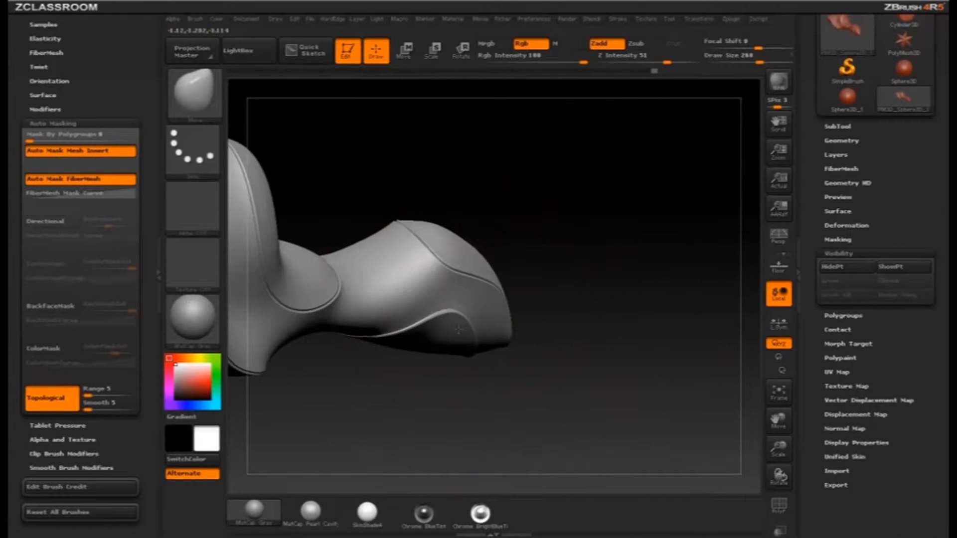
mouse_move(640, 314)
mouse_down()
mouse_move(583, 261)
mouse_move(522, 311)
mouse_up()
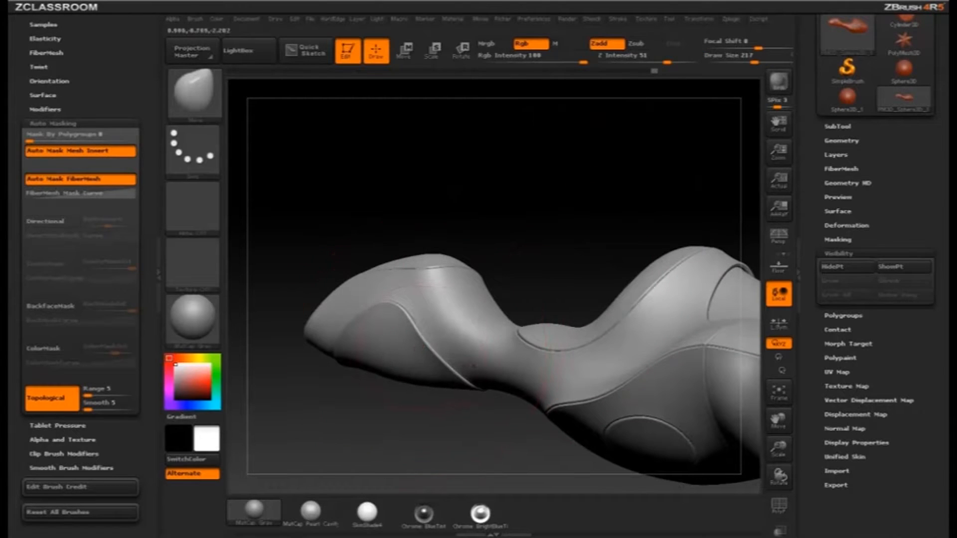
mouse_move(513, 249)
mouse_down()
mouse_move(506, 186)
mouse_move(619, 198)
mouse_move(616, 191)
mouse_move(569, 202)
mouse_up()
mouse_move(401, 425)
mouse_down()
mouse_move(454, 385)
mouse_move(423, 318)
mouse_up()
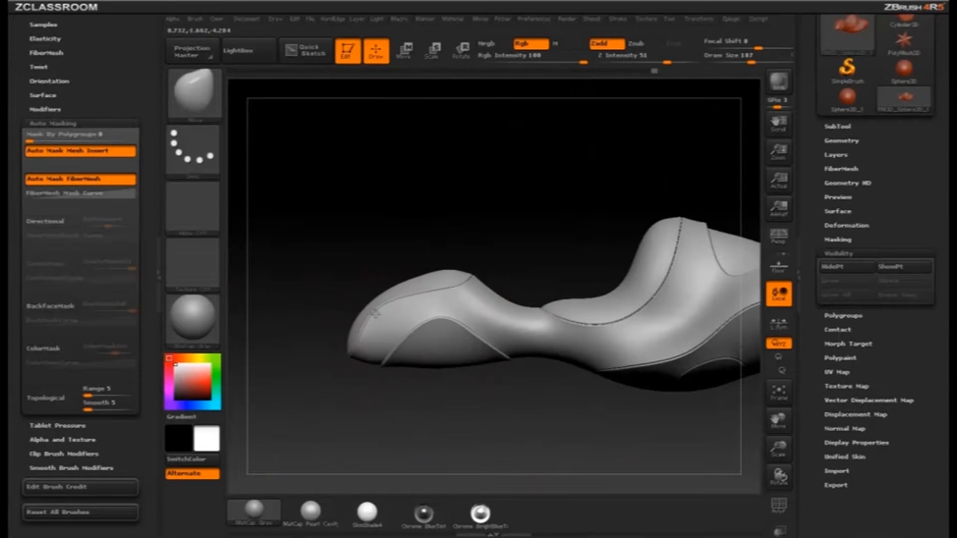
Step: Adjust the model's overall contour with the unmasked Move brush at draw sizes 150 and 140
mouse_move(447, 298)
mouse_down()
mouse_move(497, 194)
mouse_move(540, 287)
mouse_up()
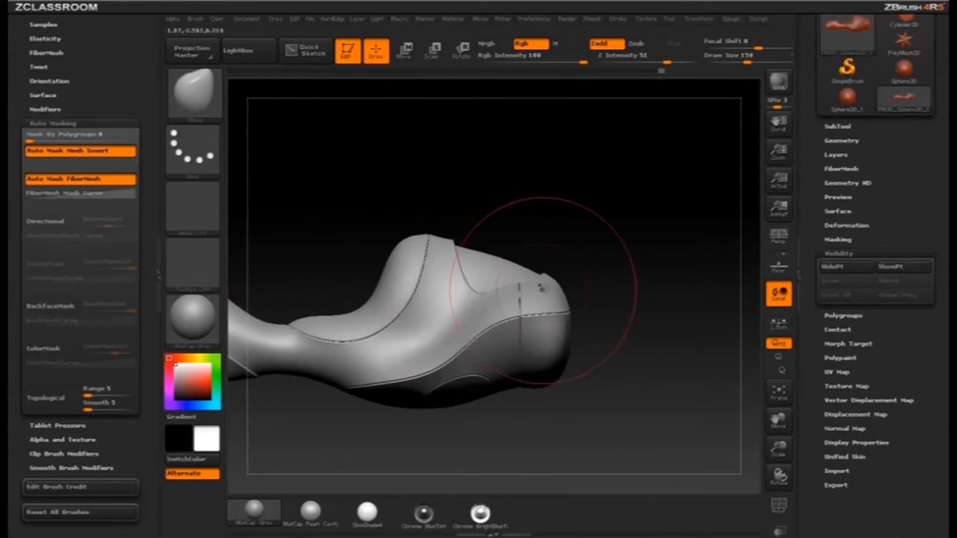
mouse_move(616, 256)
mouse_down()
mouse_move(671, 241)
mouse_move(557, 192)
mouse_move(472, 298)
mouse_up()
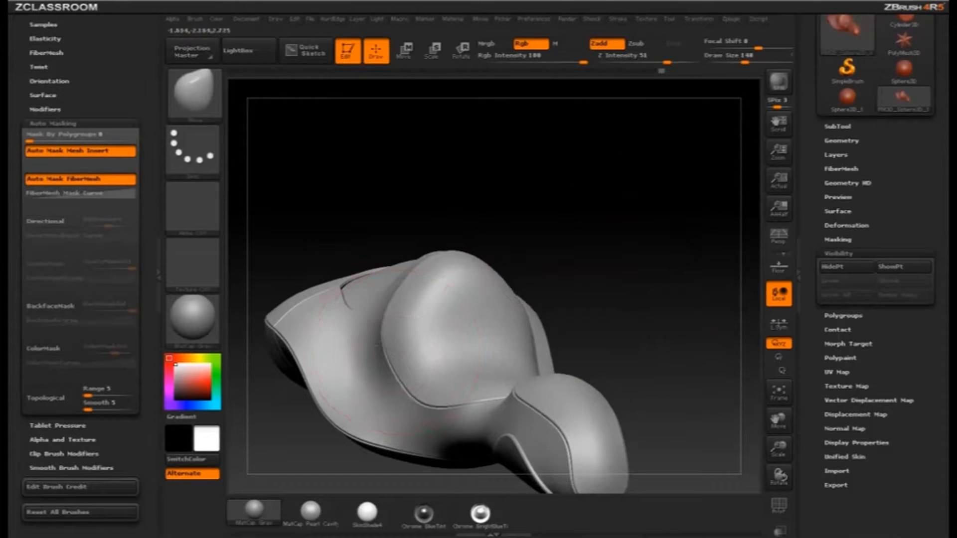
drag(568, 252, 425, 373)
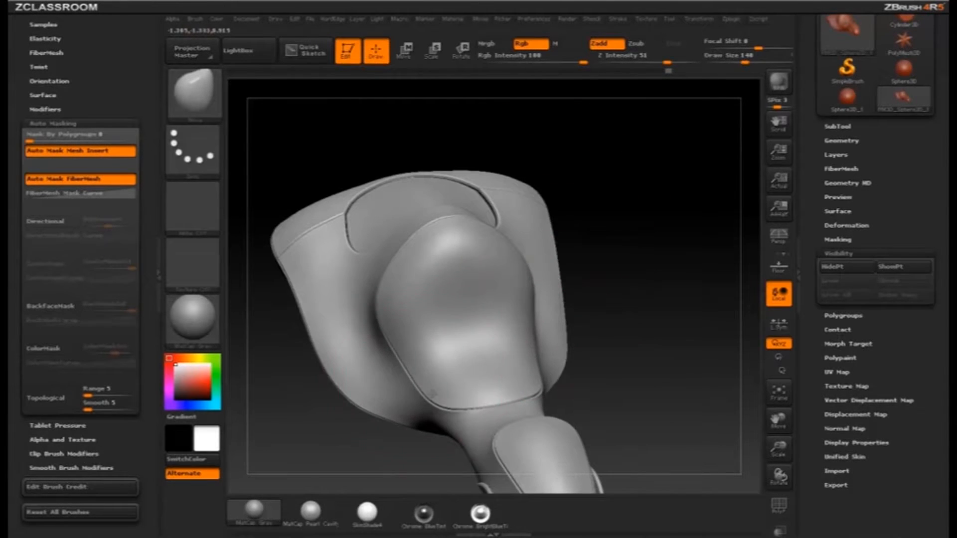
mouse_move(593, 284)
mouse_down()
mouse_move(620, 299)
mouse_move(453, 363)
mouse_move(629, 289)
mouse_move(619, 231)
mouse_move(488, 341)
mouse_up()
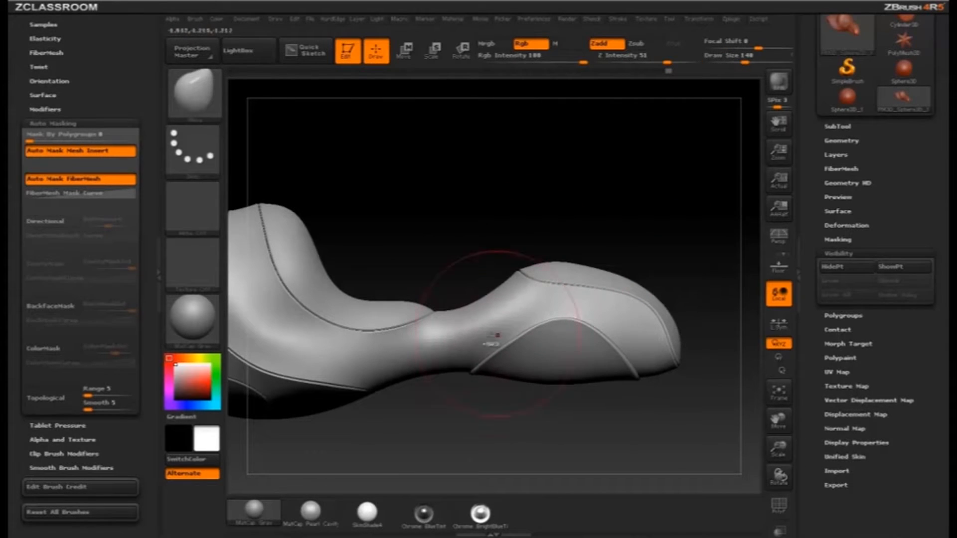
Step: Undo the last stroke and pull down the underside of the narrow end beside its side panel at draw size 124
key(ctrl+z)
key(s)
mouse_move(464, 363)
mouse_down()
mouse_move(469, 385)
mouse_move(520, 389)
mouse_up()
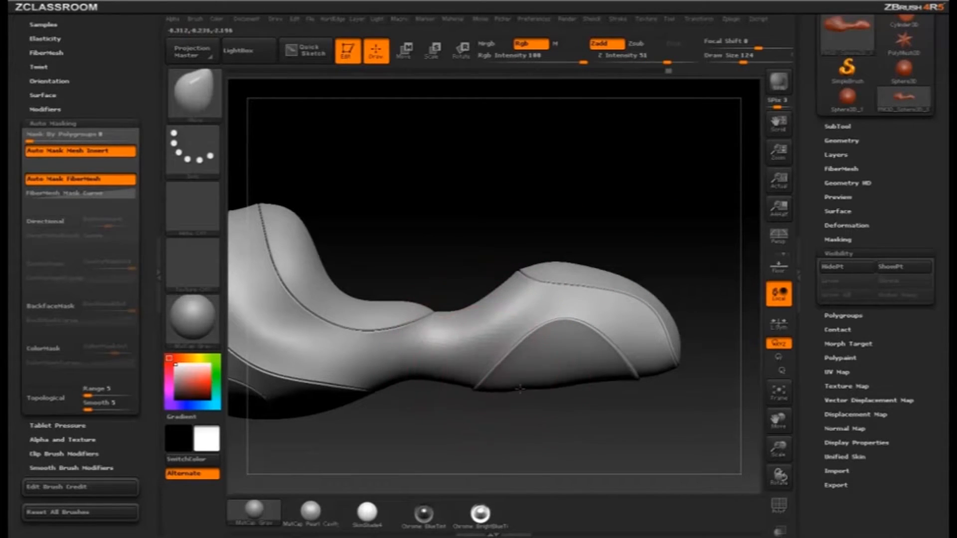
Step: Open the Deformation settings with the Polish options and check the model's contour from several angles
drag(672, 246, 397, 249)
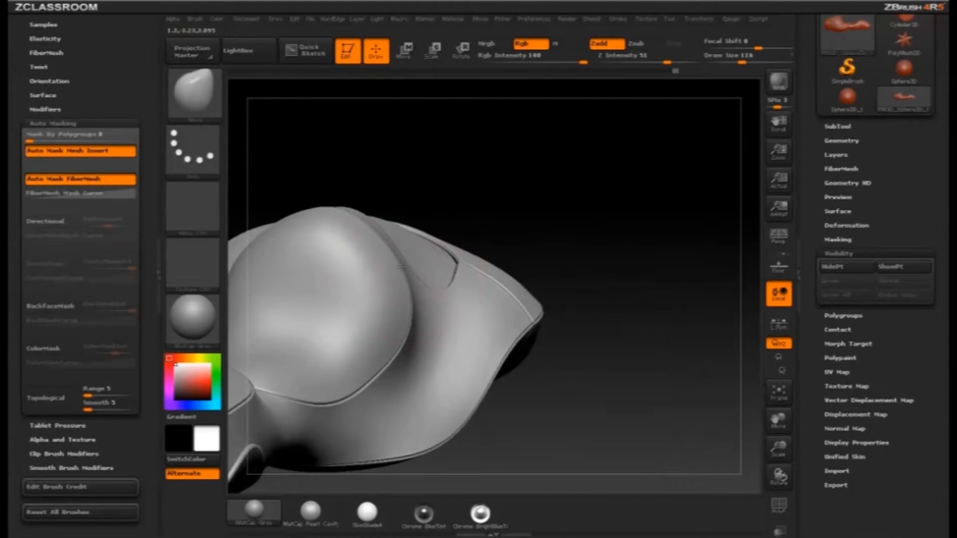
drag(573, 229, 674, 211)
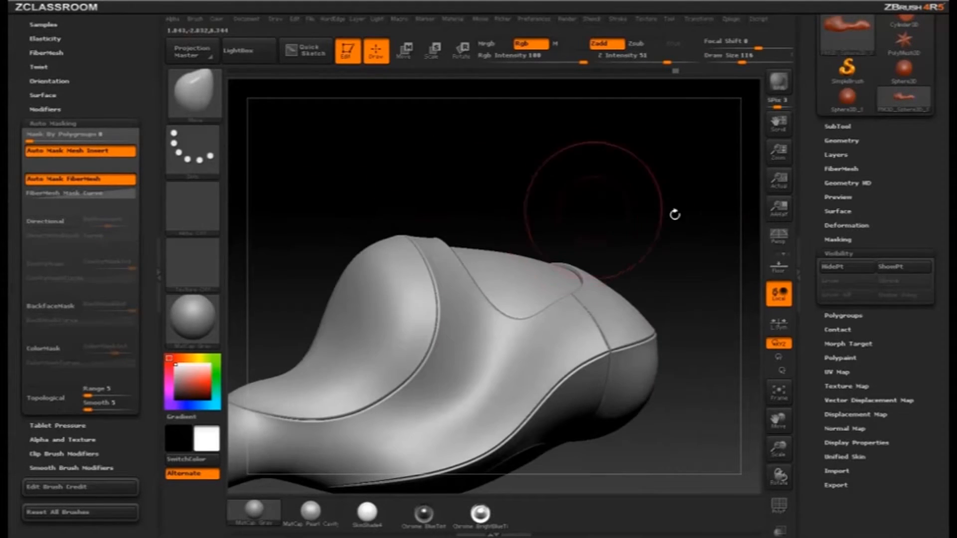
click(842, 224)
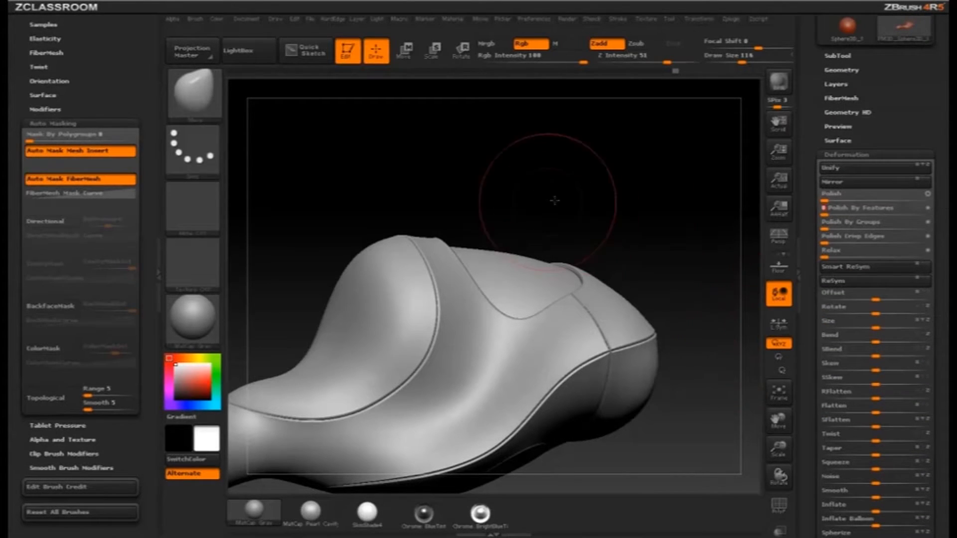
drag(554, 200, 412, 199)
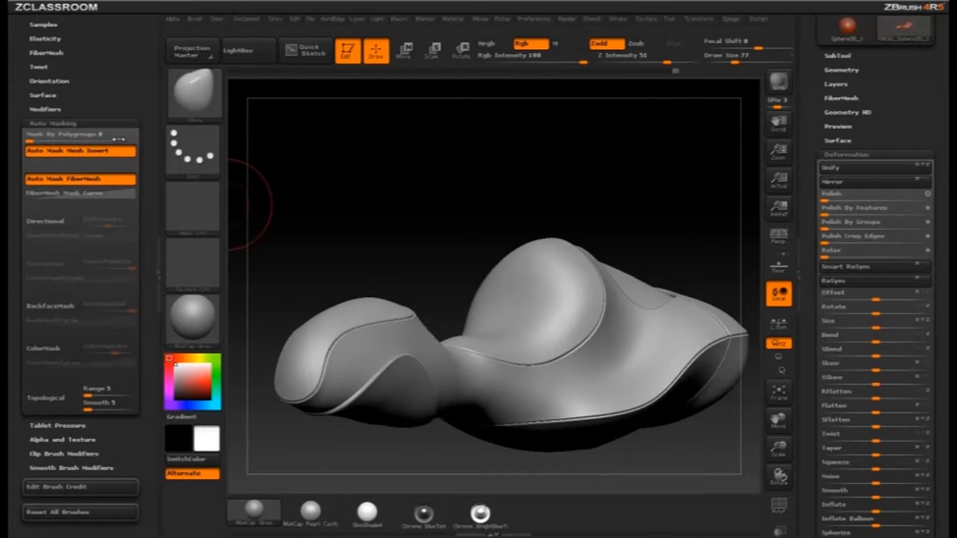
Step: Set Mask By Polygroups to 100 for the Move brush and show the polyframe
drag(118, 139, 136, 139)
mouse_move(586, 127)
mouse_down()
mouse_move(618, 174)
mouse_move(508, 177)
mouse_move(540, 158)
mouse_move(582, 164)
mouse_move(511, 269)
mouse_up()
key(shift+f)
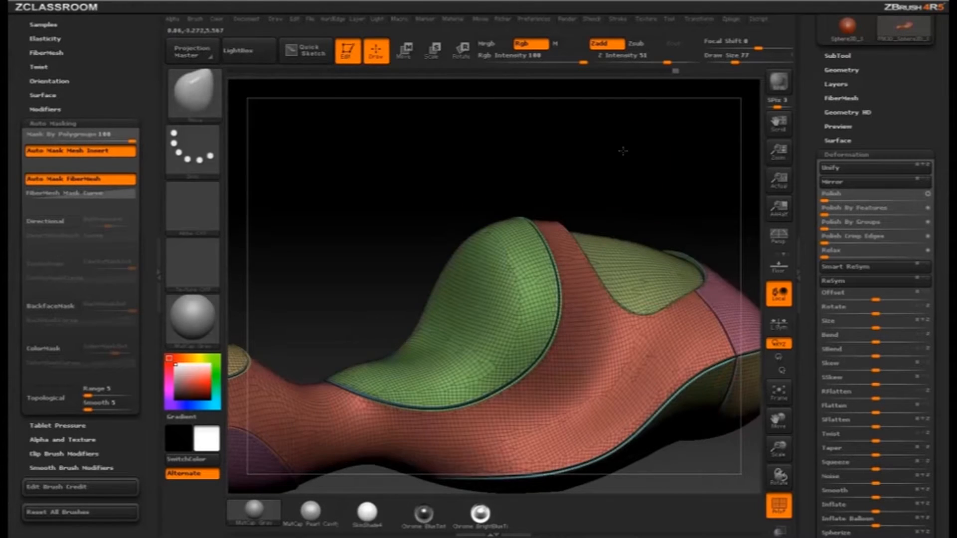
Step: Adjust the green dome panel with the Move brush at draw size 101
drag(623, 150, 527, 220)
drag(508, 276, 512, 276)
mouse_move(580, 208)
alt+mouse_down()
mouse_move(609, 148)
mouse_move(629, 132)
alt+mouse_up()
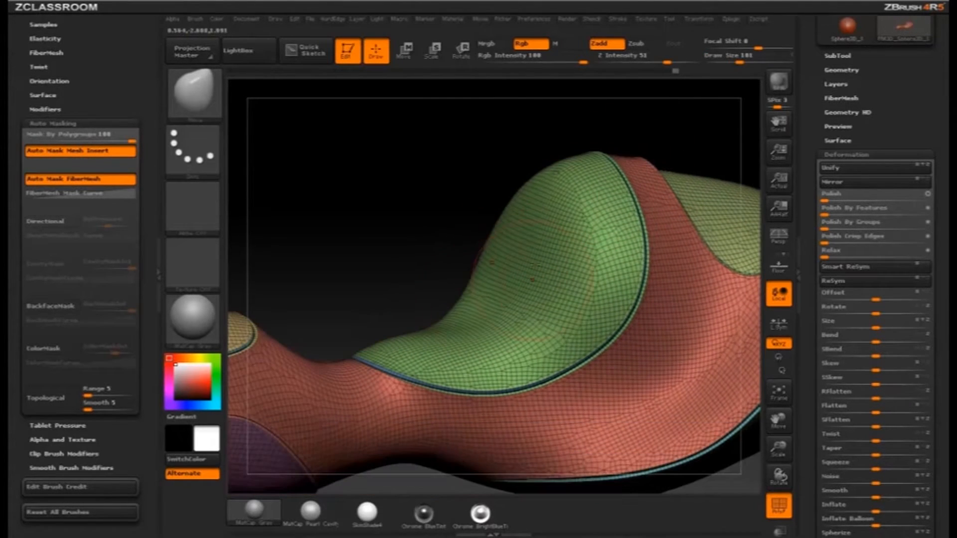
alt+drag(484, 183, 414, 217)
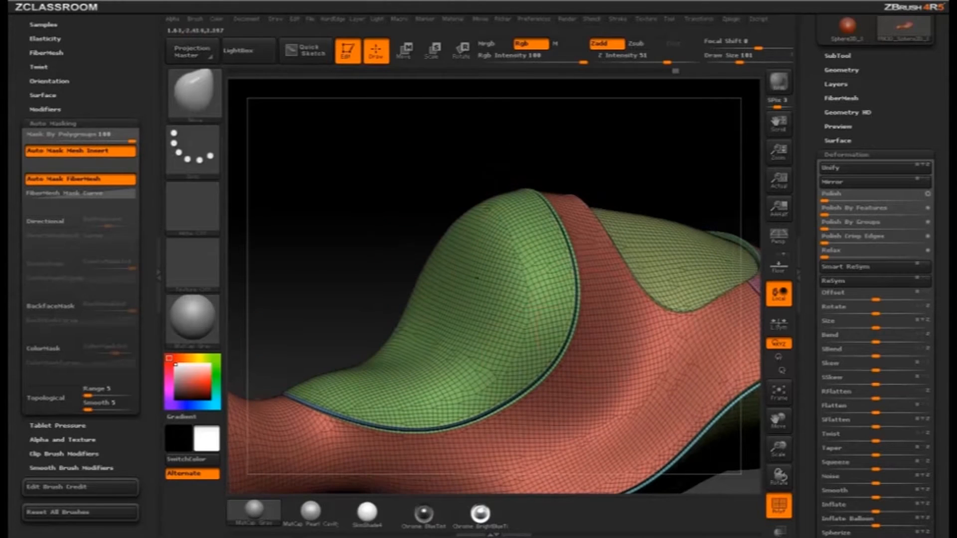
mouse_move(347, 241)
mouse_down()
mouse_move(359, 250)
mouse_move(335, 375)
mouse_up()
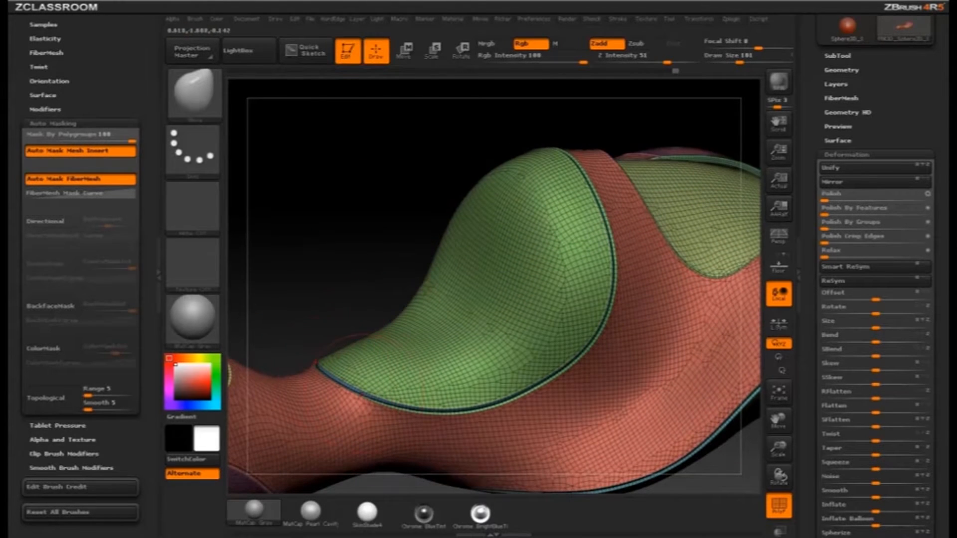
mouse_move(354, 219)
mouse_down()
mouse_move(514, 173)
mouse_move(465, 235)
mouse_move(601, 189)
mouse_move(481, 211)
mouse_move(454, 175)
mouse_move(466, 190)
mouse_move(662, 160)
mouse_move(557, 194)
mouse_up()
Step: Pull the panel strip behind the yellow-green panel upward into a raised fin with the Move brush at draw size 124
key(s)
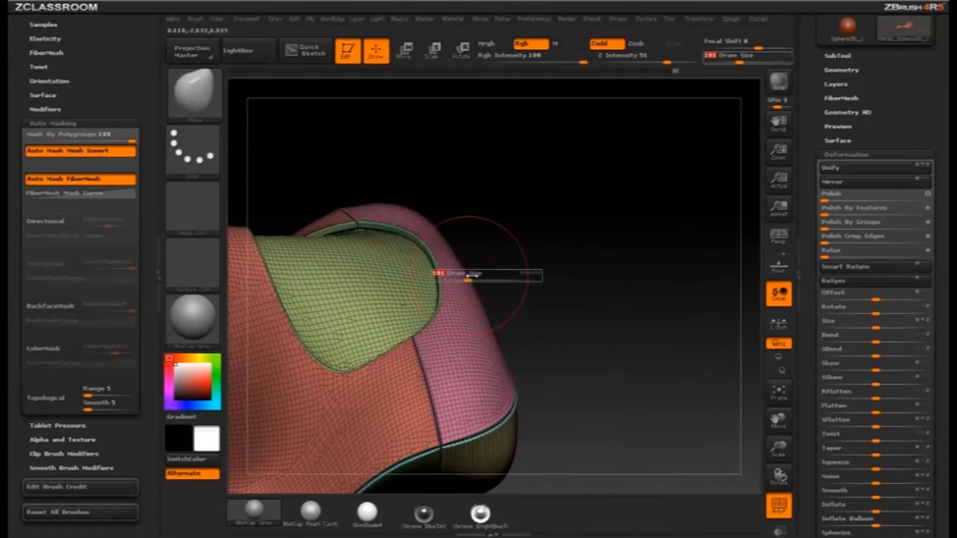
key(s)
drag(448, 277, 484, 277)
key(s)
mouse_move(485, 277)
mouse_down()
mouse_move(475, 278)
mouse_move(507, 261)
mouse_move(641, 267)
mouse_move(513, 275)
mouse_move(458, 235)
mouse_up()
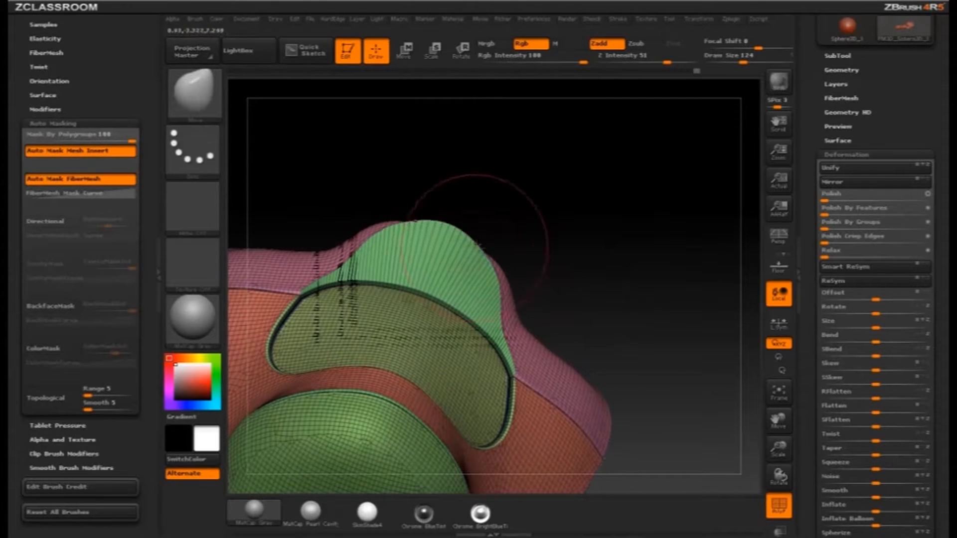
Step: Reduce the draw size to 31 and polish the model by features to smooth the raised fin
mouse_move(617, 204)
mouse_down()
mouse_move(547, 196)
mouse_move(499, 204)
mouse_move(598, 209)
mouse_move(560, 220)
mouse_up()
key(s)
mouse_move(568, 216)
mouse_down()
mouse_move(553, 220)
mouse_move(608, 211)
mouse_move(620, 198)
mouse_up()
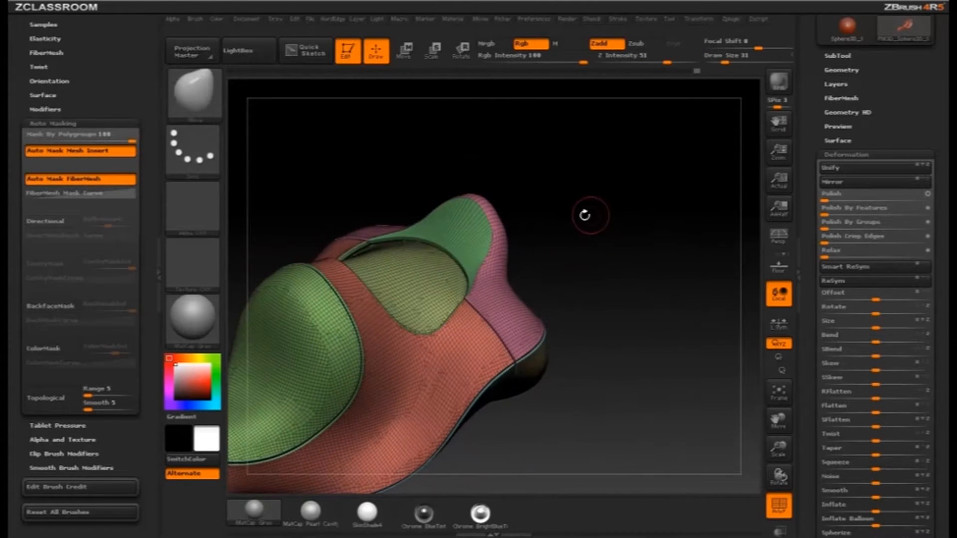
scroll(824, 288, down, 2)
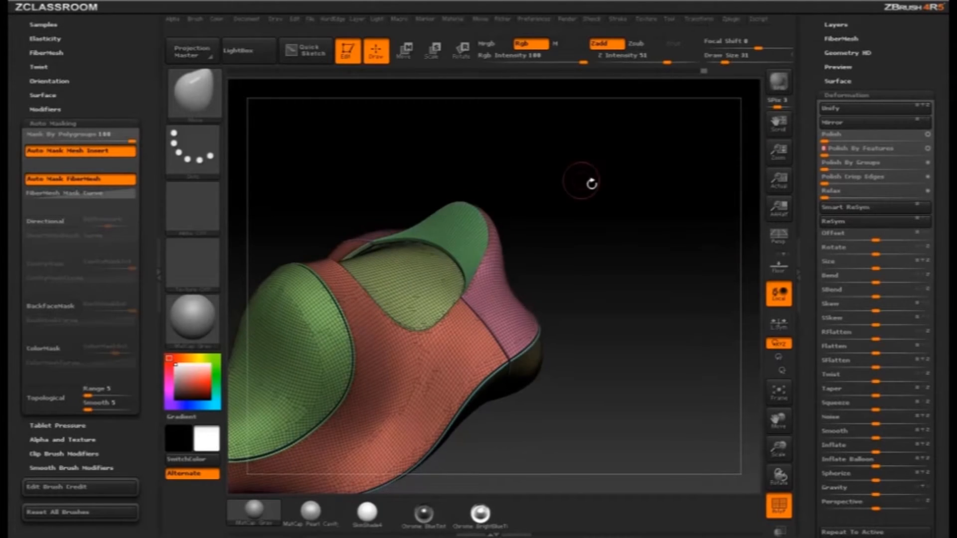
drag(587, 182, 708, 185)
Step: Hide the polyframe and view the plain shaded model from several angles
click(781, 503)
drag(681, 218, 730, 185)
drag(675, 331, 716, 175)
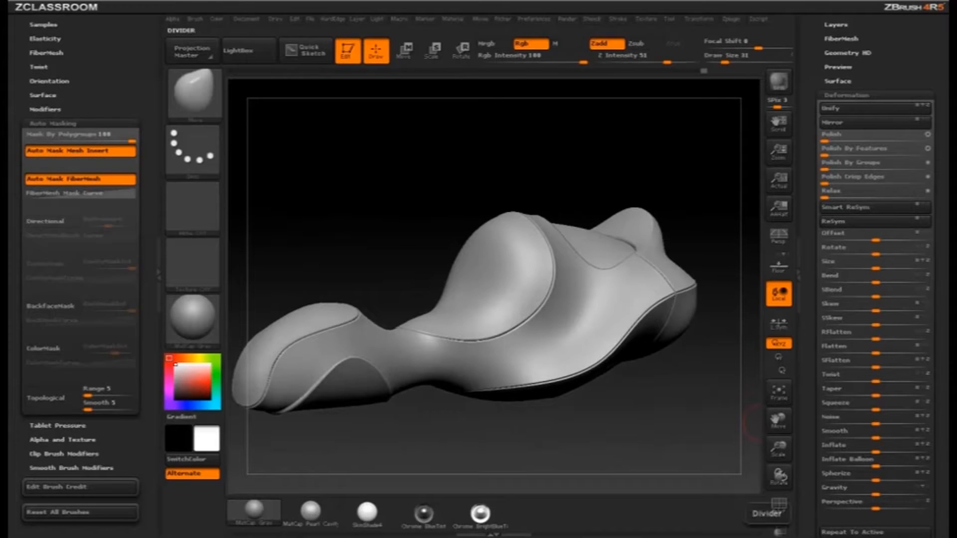
drag(633, 134, 625, 208)
Step: Lay a Transpose Move line along the model's length in the top view
key(w)
shift+drag(672, 155, 636, 279)
mouse_move(477, 279)
shift+mouse_down()
mouse_move(735, 279)
mouse_move(719, 279)
shift+mouse_up()
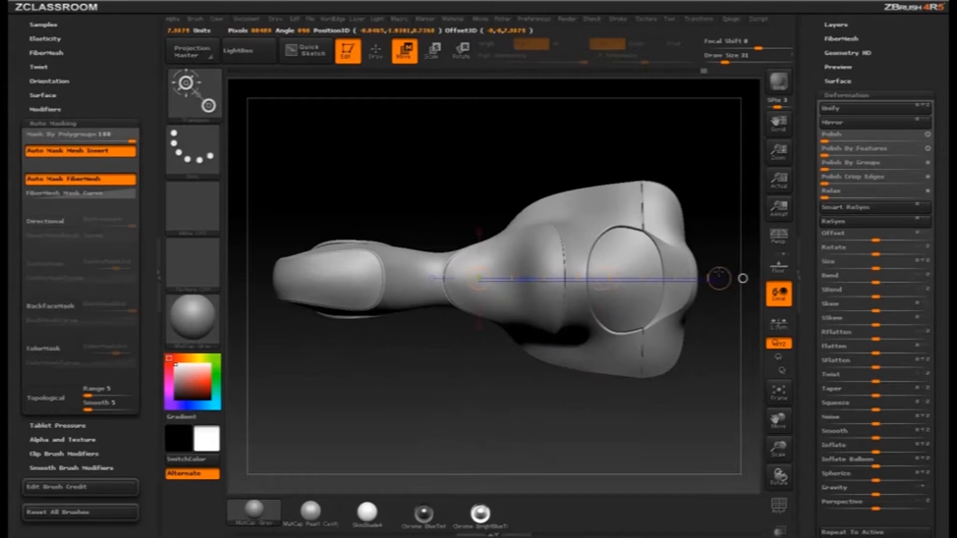
alt+drag(698, 194, 621, 247)
alt+drag(686, 211, 669, 234)
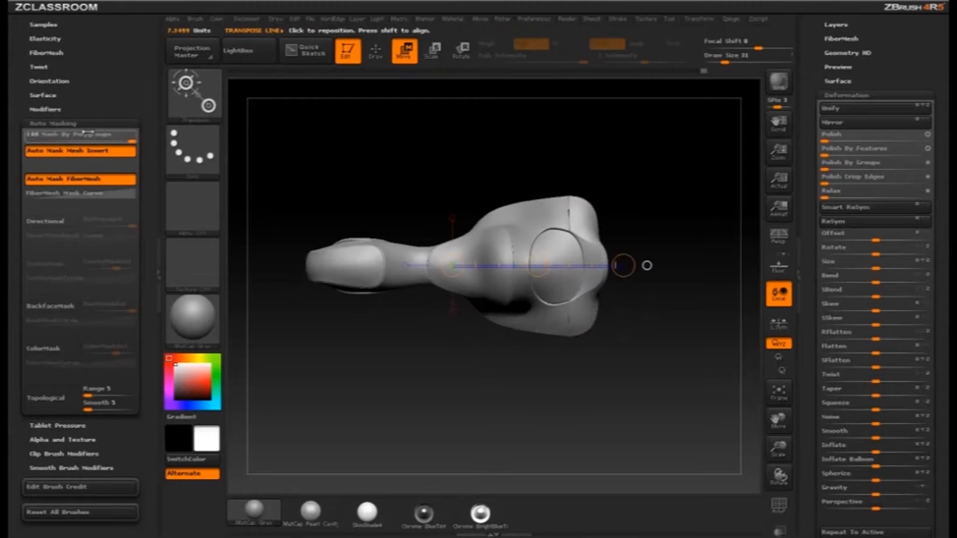
Step: Set Mask By Polygroups to 0 and adjust the whole model lengthwise with the Transpose line, returning to Draw mode
drag(96, 133, 10, 130)
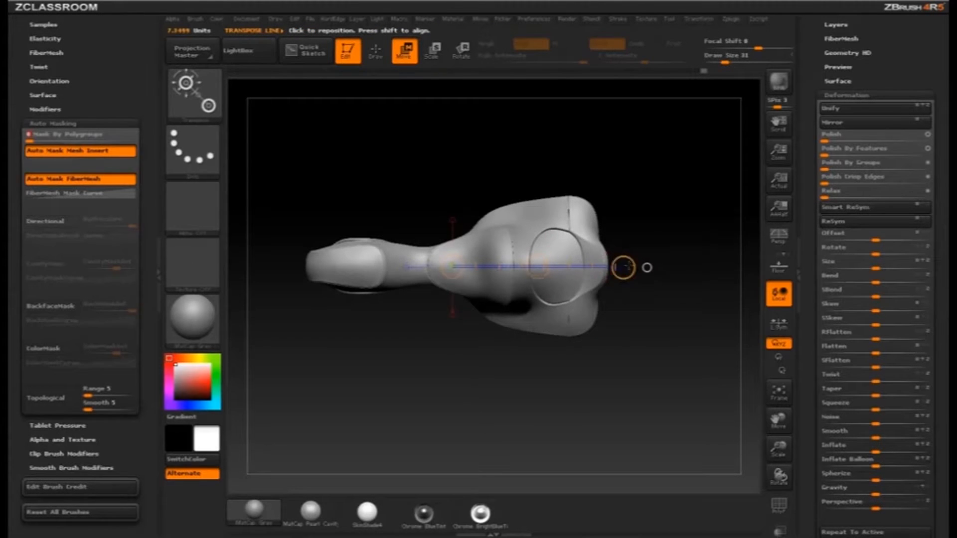
mouse_move(646, 268)
mouse_down()
mouse_move(606, 264)
mouse_move(647, 267)
mouse_up()
mouse_move(363, 267)
mouse_down()
mouse_move(301, 419)
mouse_move(365, 435)
mouse_move(367, 455)
mouse_move(367, 442)
mouse_up()
drag(618, 394, 623, 261)
key(q)
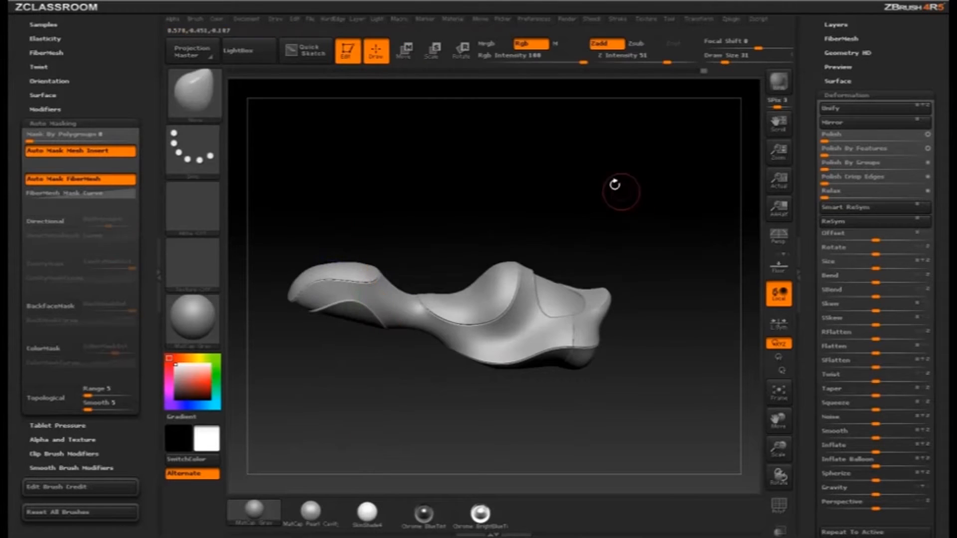
Step: Switch to the Standard brush at draw size 25 and close the tray with the brush settings
mouse_move(619, 188)
mouse_down()
mouse_move(677, 188)
mouse_move(651, 211)
mouse_move(637, 205)
mouse_move(705, 208)
mouse_move(704, 188)
mouse_move(679, 185)
mouse_move(626, 232)
mouse_up()
key(s)
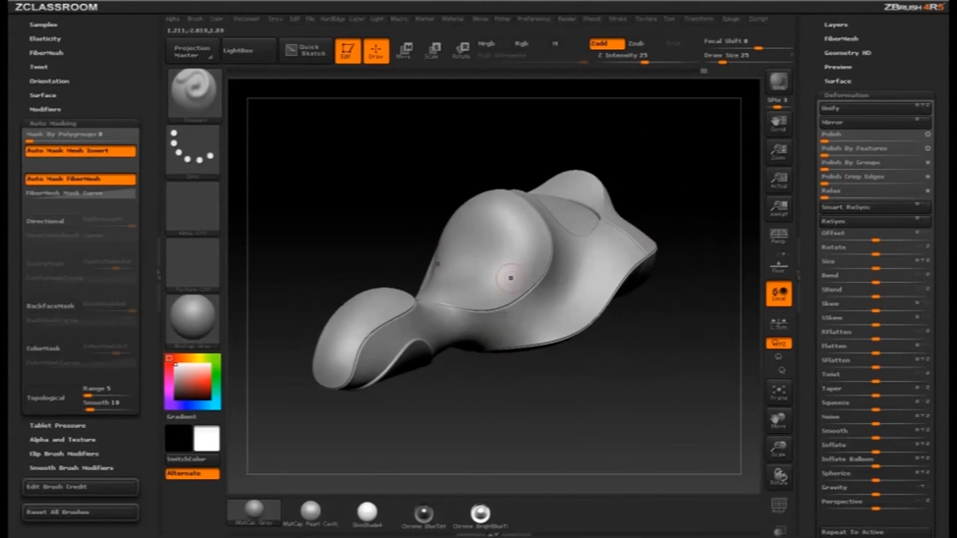
drag(629, 374, 665, 384)
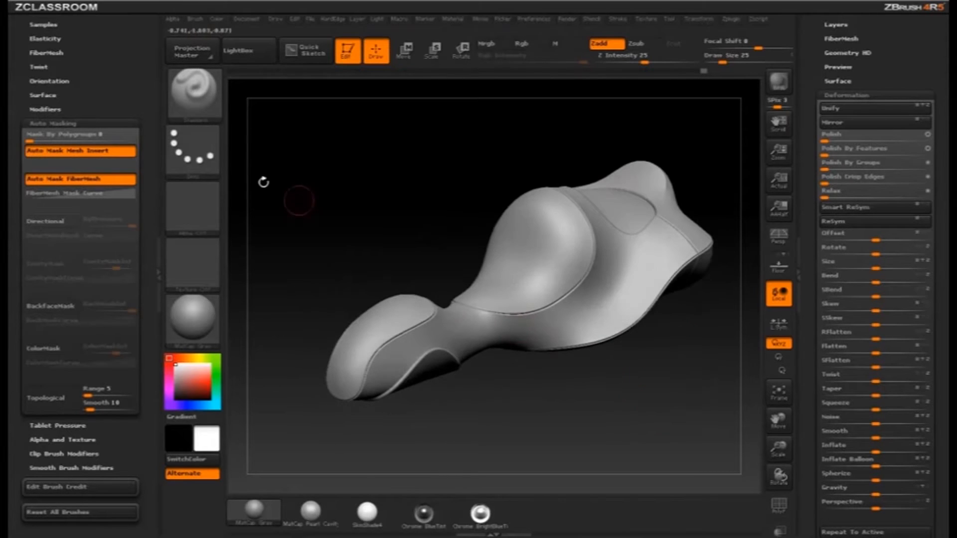
click(155, 206)
mouse_move(417, 151)
mouse_down()
mouse_move(335, 162)
mouse_move(740, 171)
mouse_up()
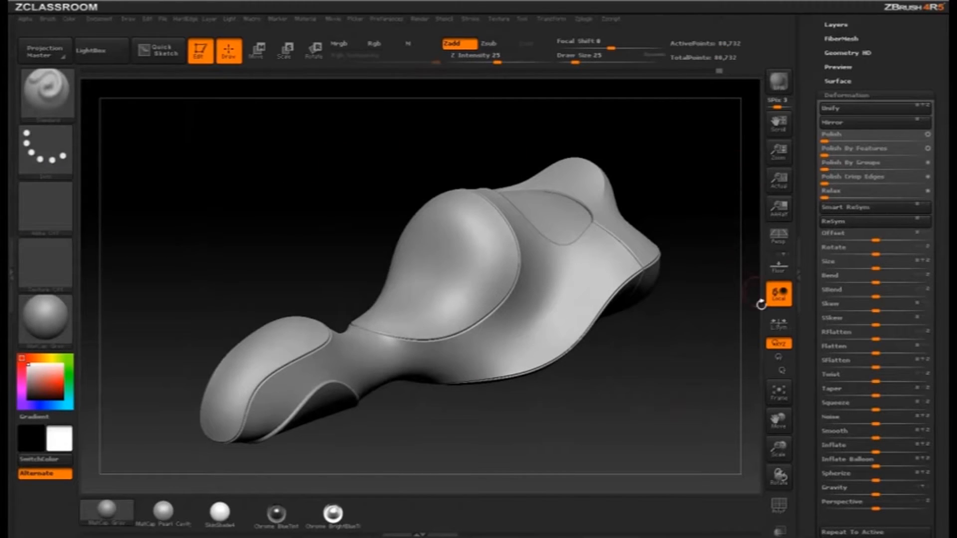
Step: Show the floor grid beneath the model and enlarge its grid size so it extends well beyond the model
click(779, 265)
drag(640, 359, 619, 304)
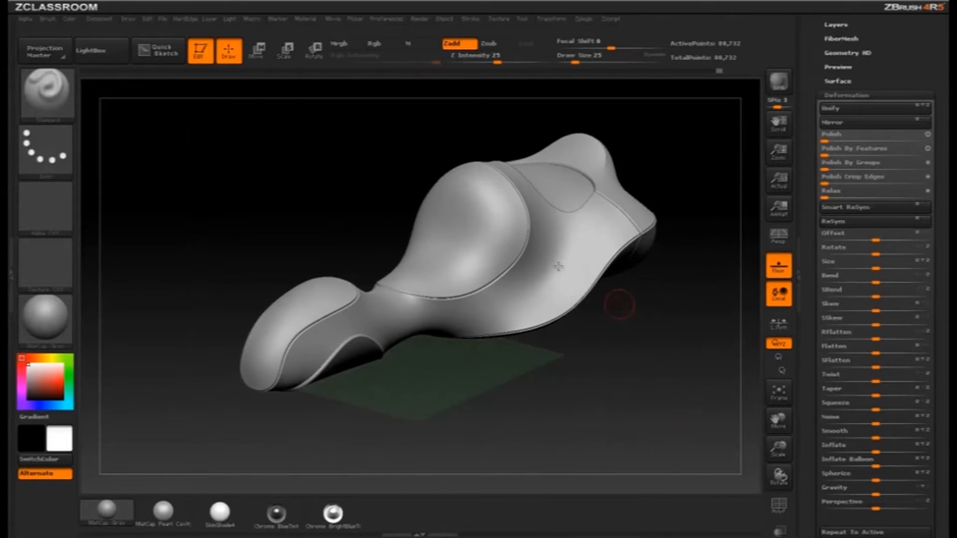
click(128, 19)
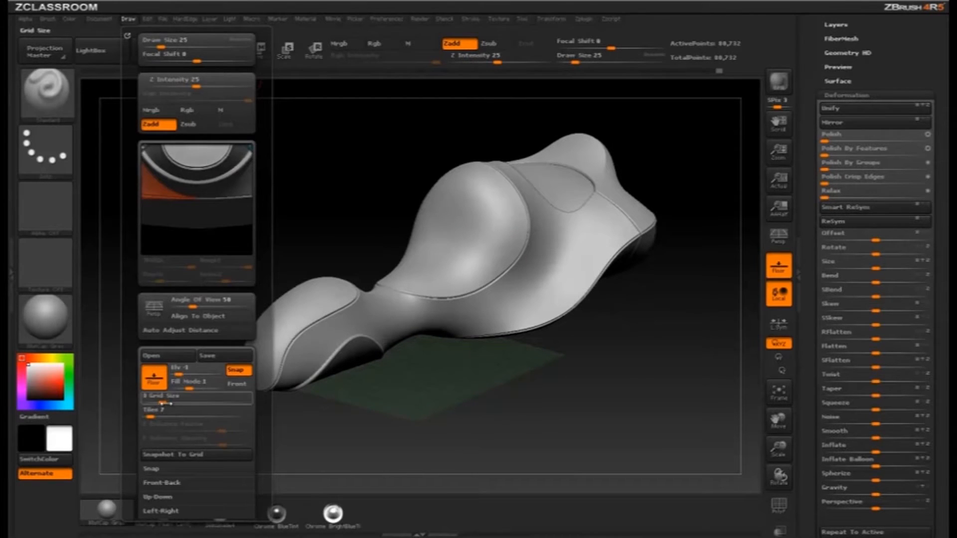
drag(167, 403, 183, 403)
alt+drag(565, 425, 571, 332)
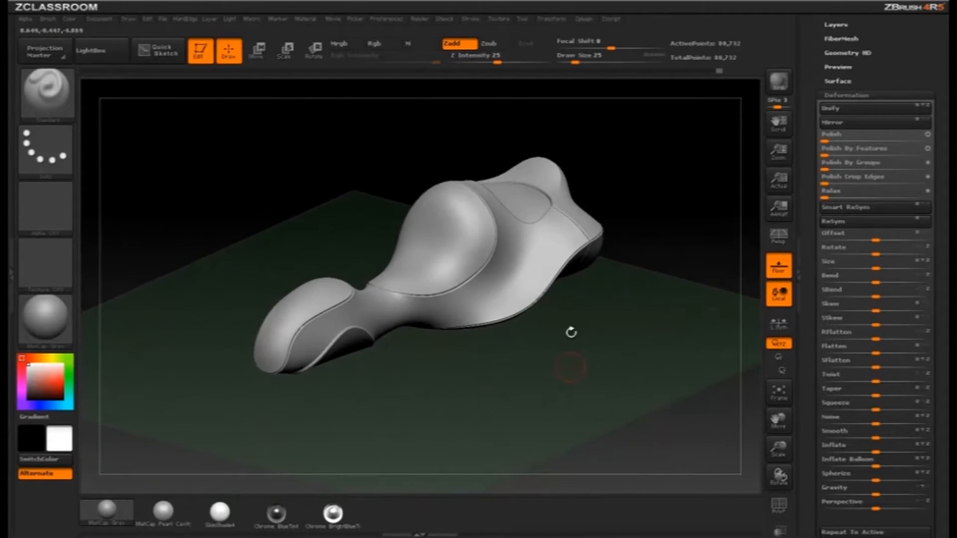
Step: Set SPix to 0 and make BPR renders of the whole model in MatCap Gray and Chrome BlueTint
drag(629, 301, 607, 287)
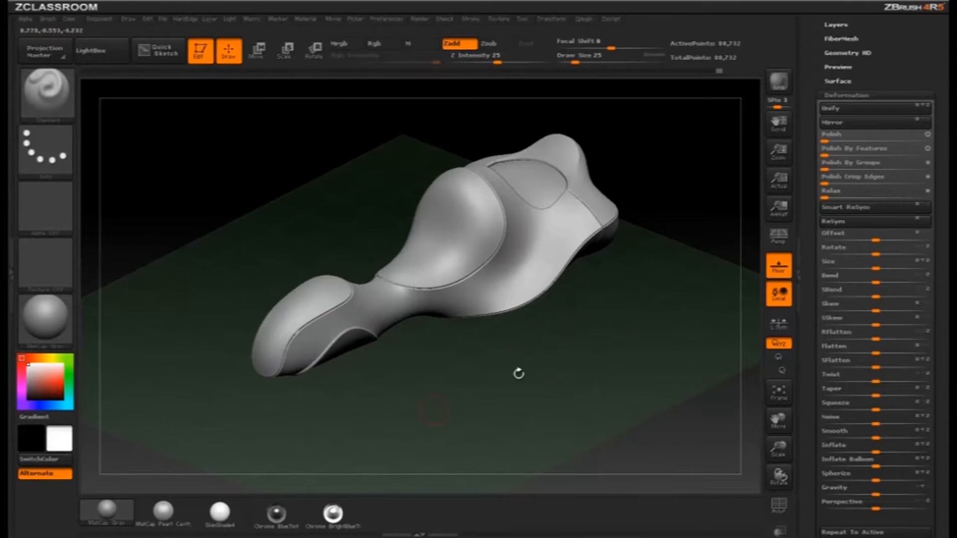
mouse_move(423, 355)
mouse_down()
mouse_move(499, 349)
mouse_move(596, 312)
mouse_up()
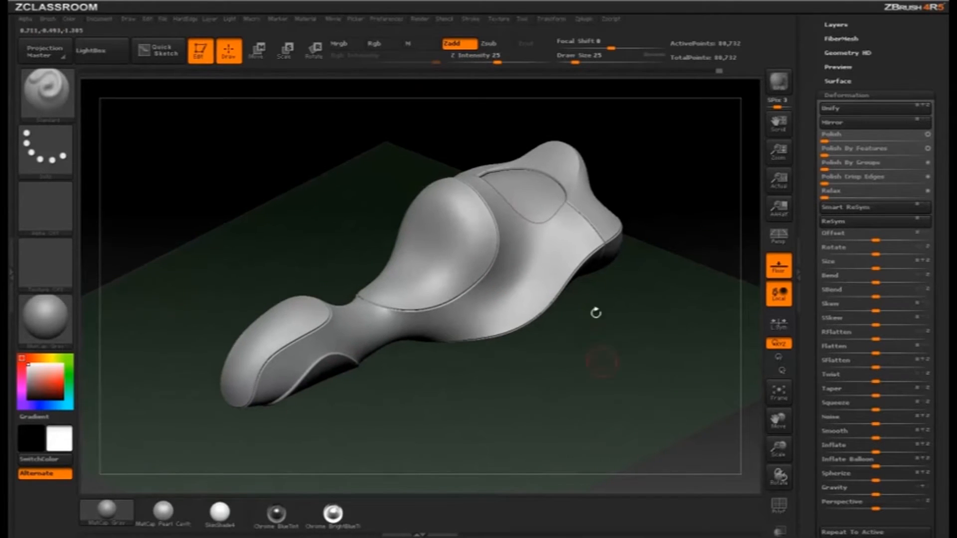
click(231, 20)
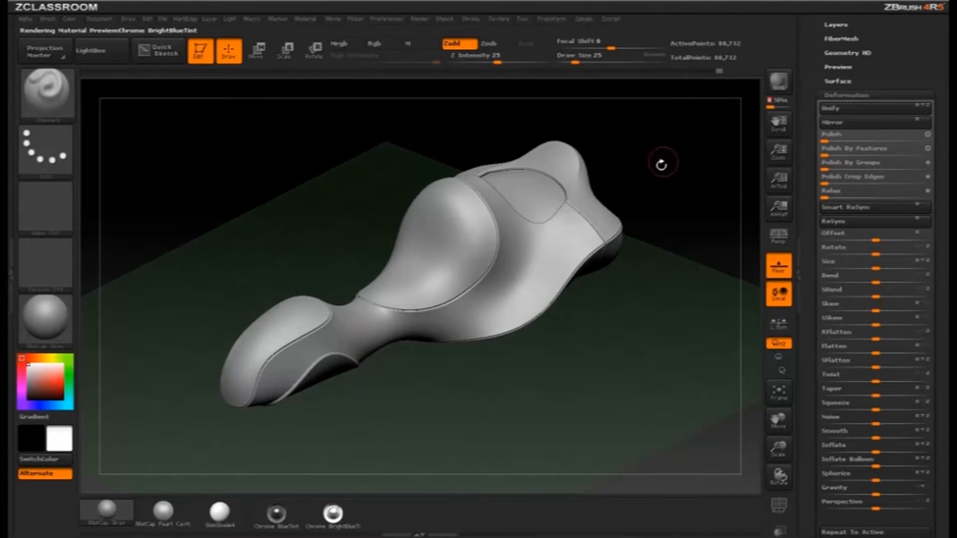
drag(662, 162, 672, 98)
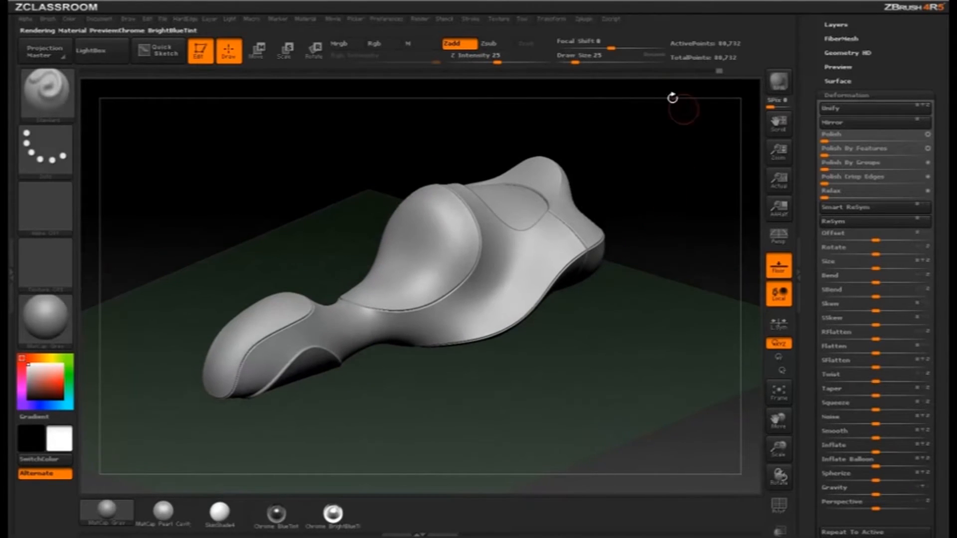
key(shift+r)
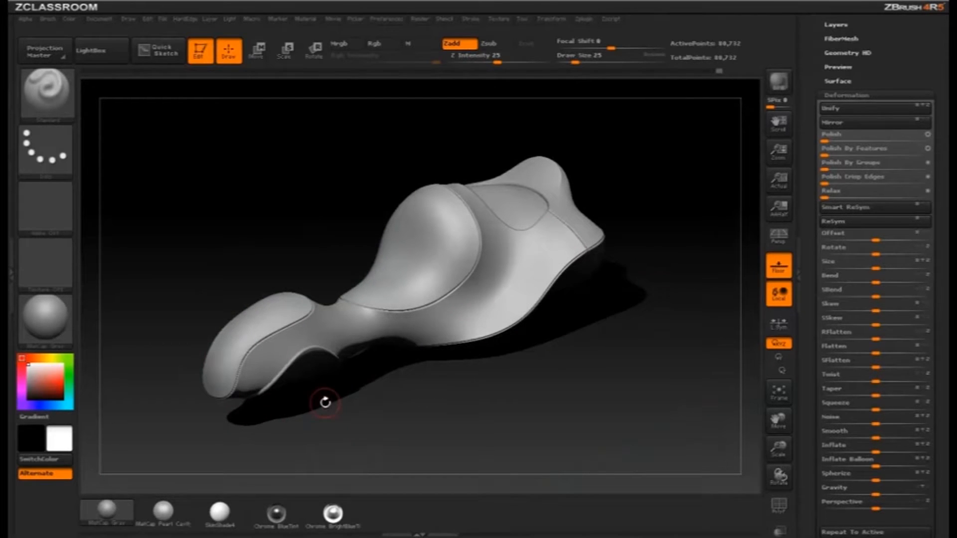
click(276, 514)
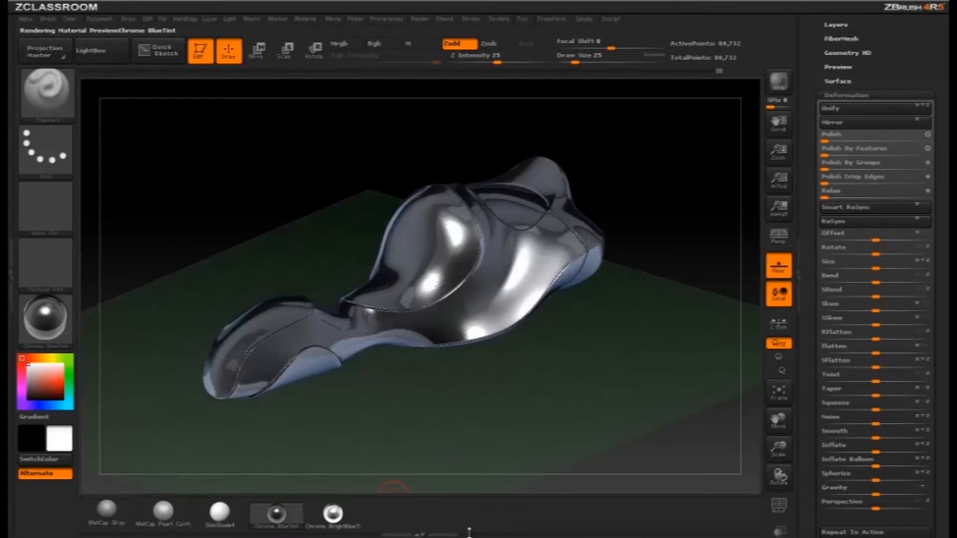
key(shift+r)
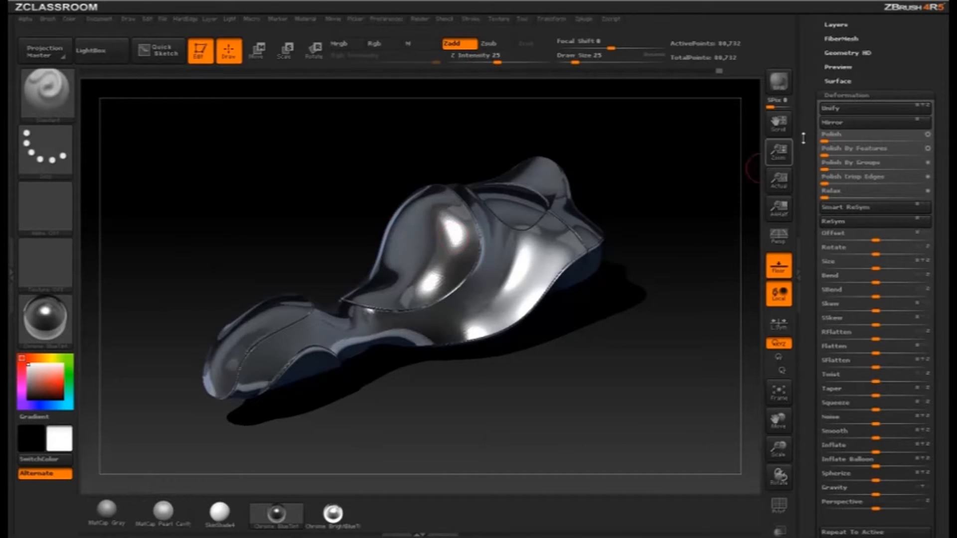
Step: Divide the model's geometry twice to reach SDiv 3
drag(808, 133, 822, 218)
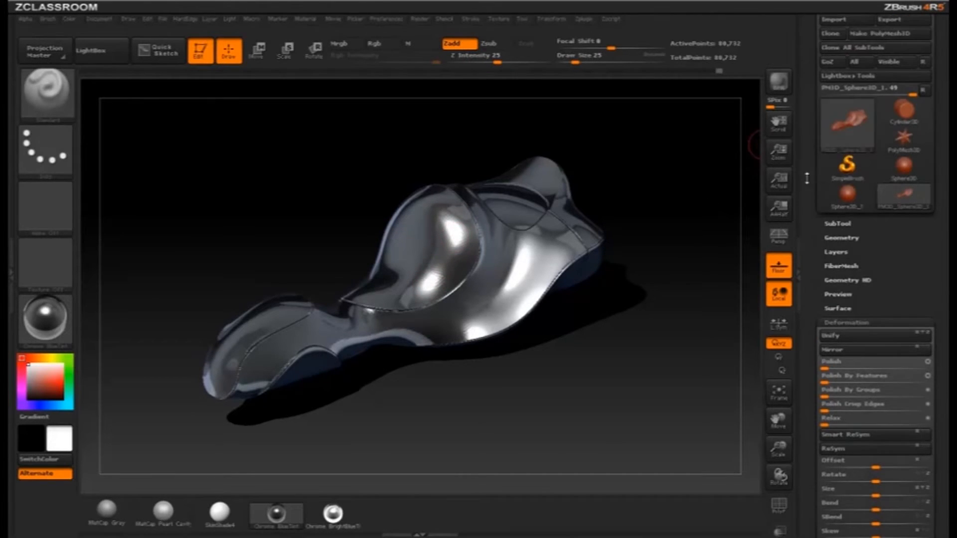
click(840, 237)
click(848, 284)
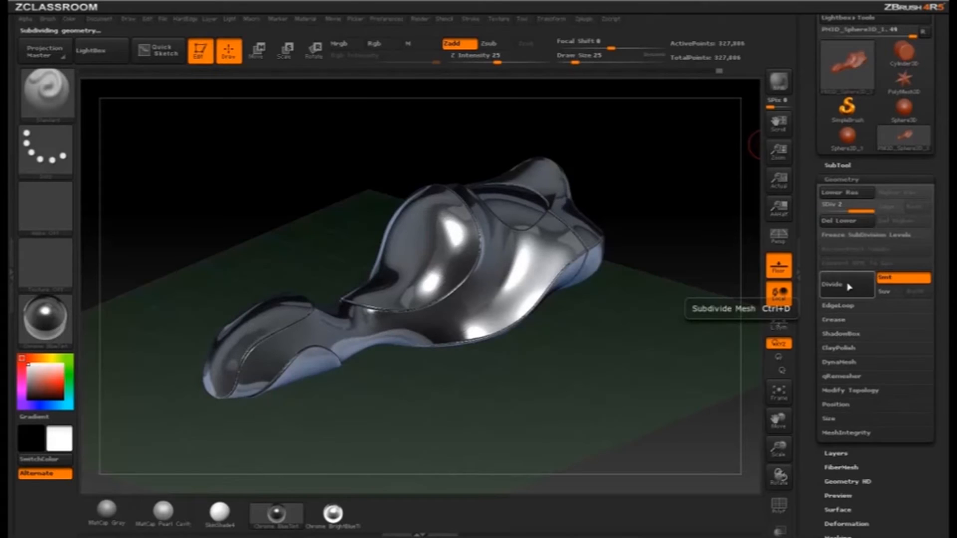
drag(812, 300, 814, 240)
scroll(862, 314, down, 3)
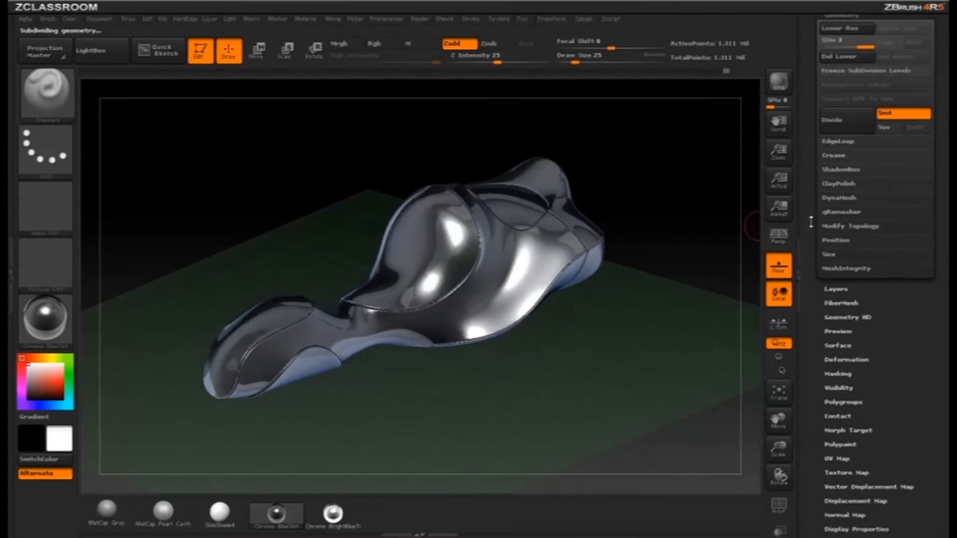
Step: Polish the subdivided model with the Polish By Features deformation
click(854, 306)
scroll(850, 289, up, 3)
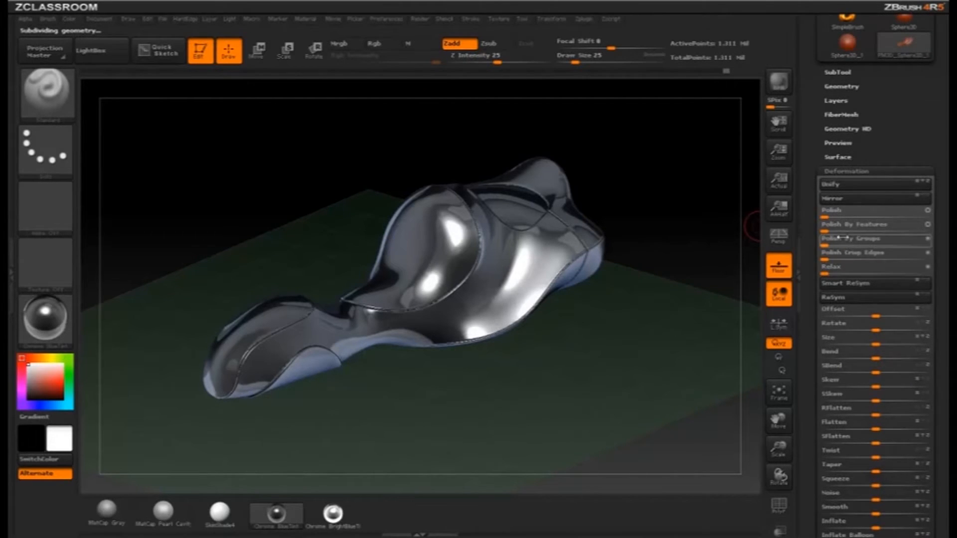
drag(487, 277, 536, 247)
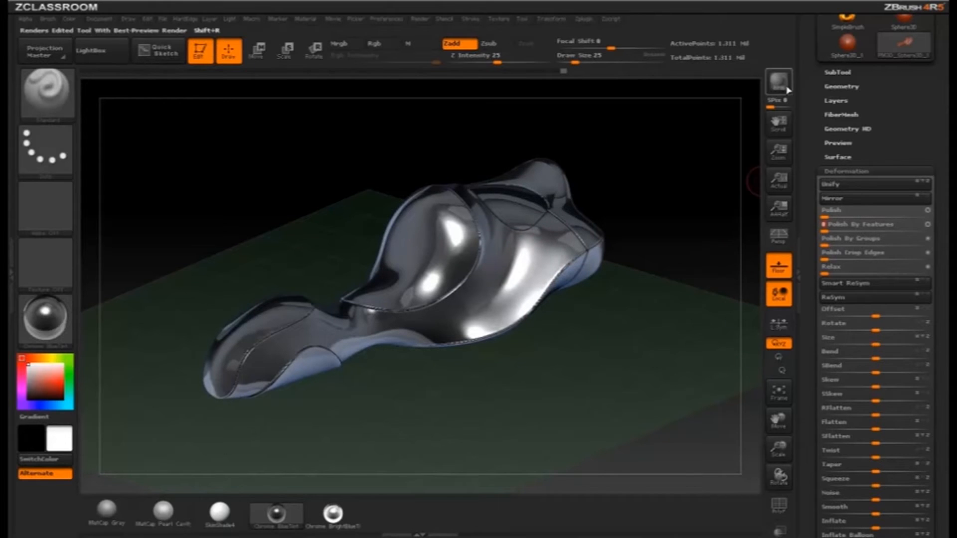
Step: Make a close-up BPR render of the narrow end and the bulging panel in Chrome BlueTint
alt+drag(696, 128, 576, 290)
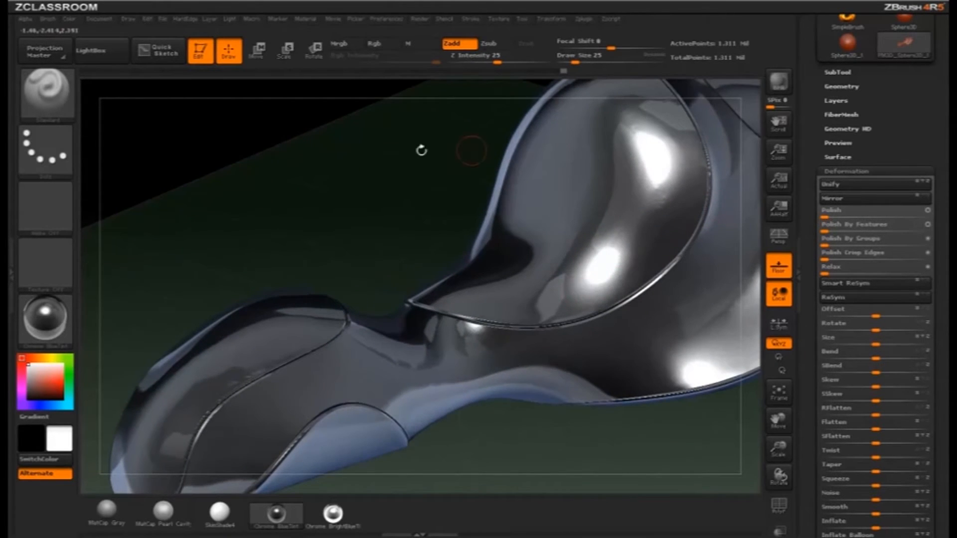
drag(421, 150, 572, 192)
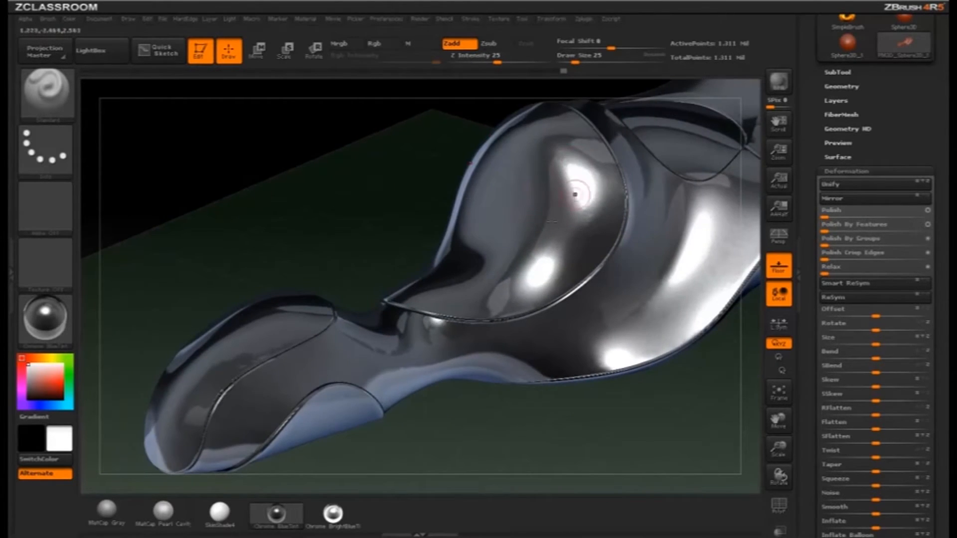
click(778, 84)
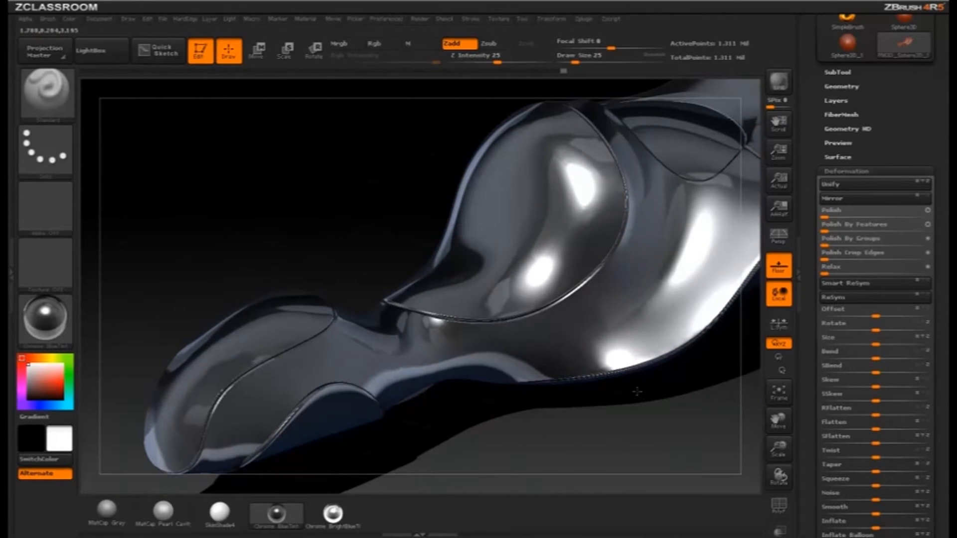
Step: Compare the bulging panel's surface in Chrome BrightBlueTint and MatCap Gray, ending with Chrome BrightBlueTint applied
drag(637, 392, 362, 489)
click(333, 514)
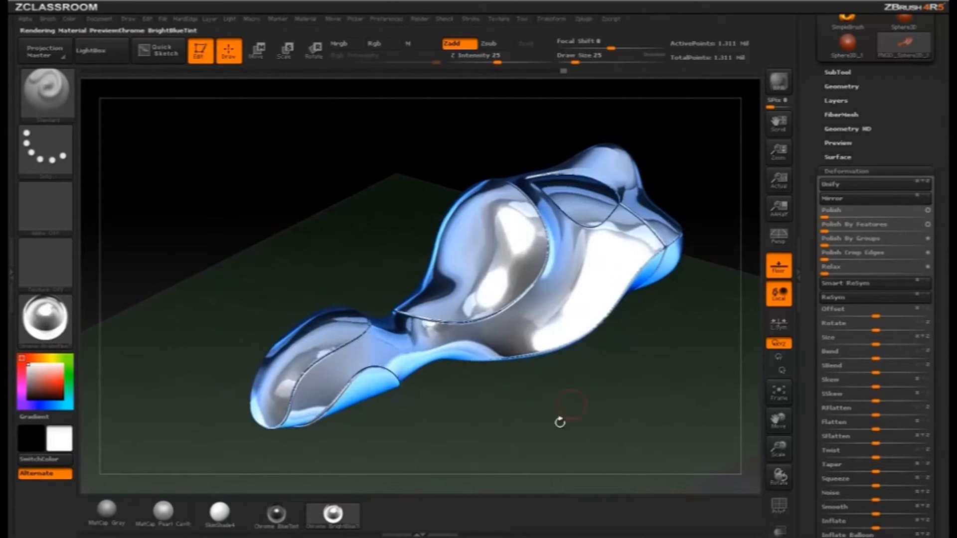
drag(505, 421, 440, 228)
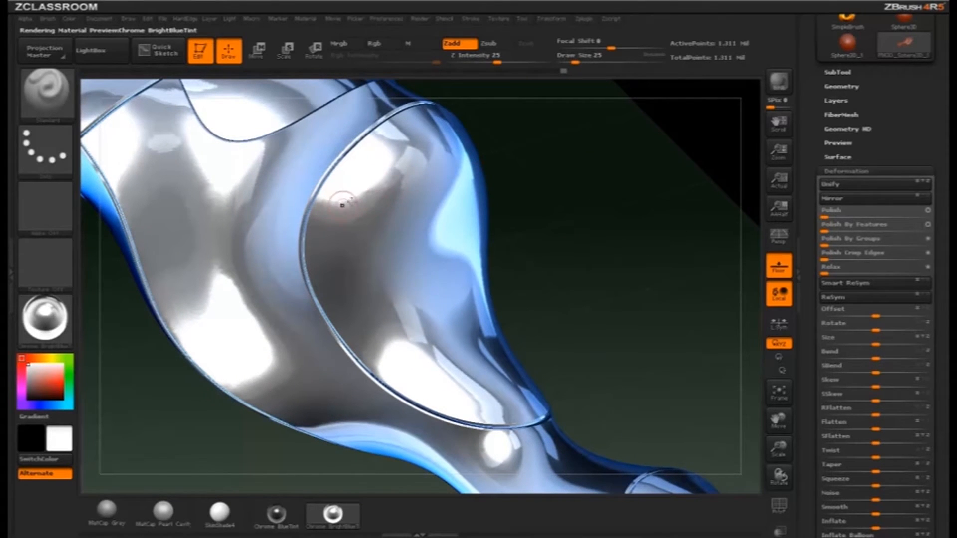
click(106, 510)
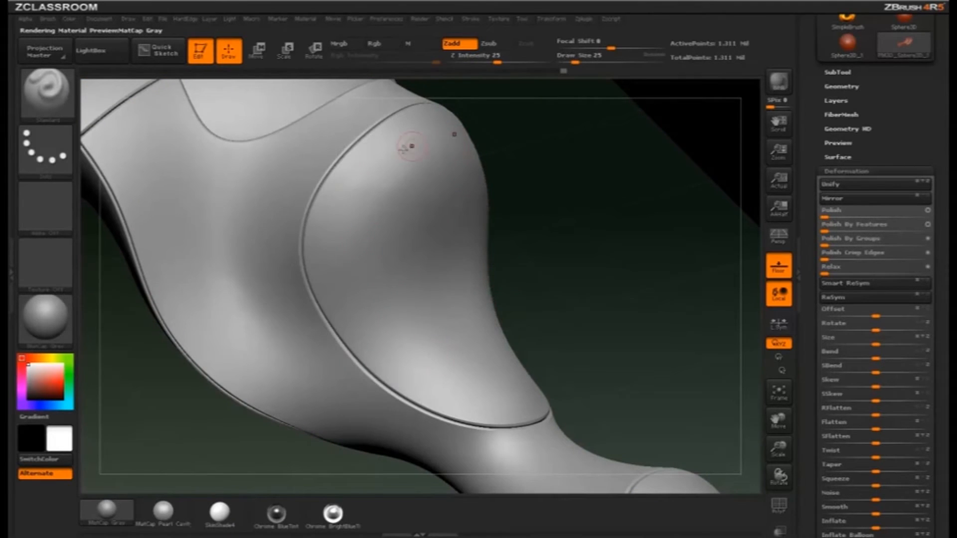
click(332, 513)
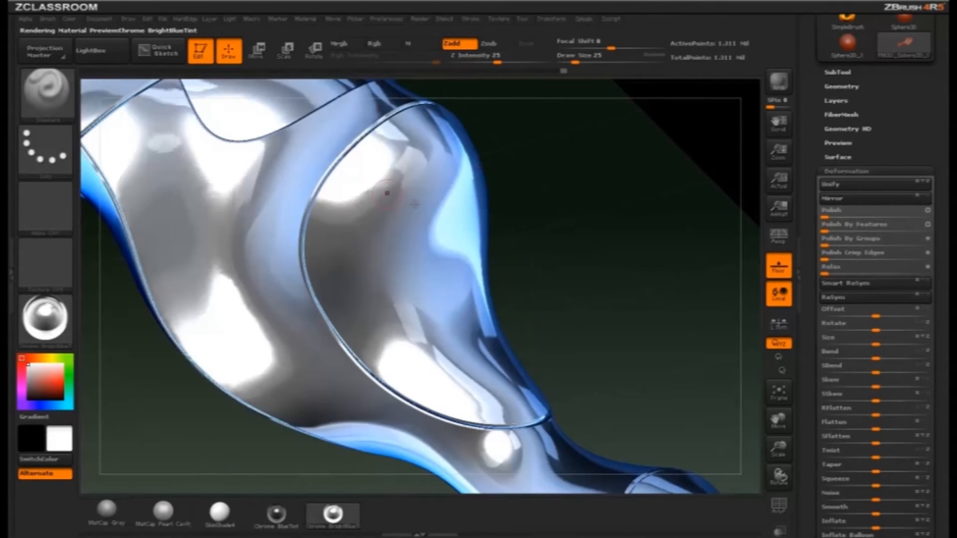
Step: Try a preview Details level of 2 in the render properties and lower it again
click(419, 20)
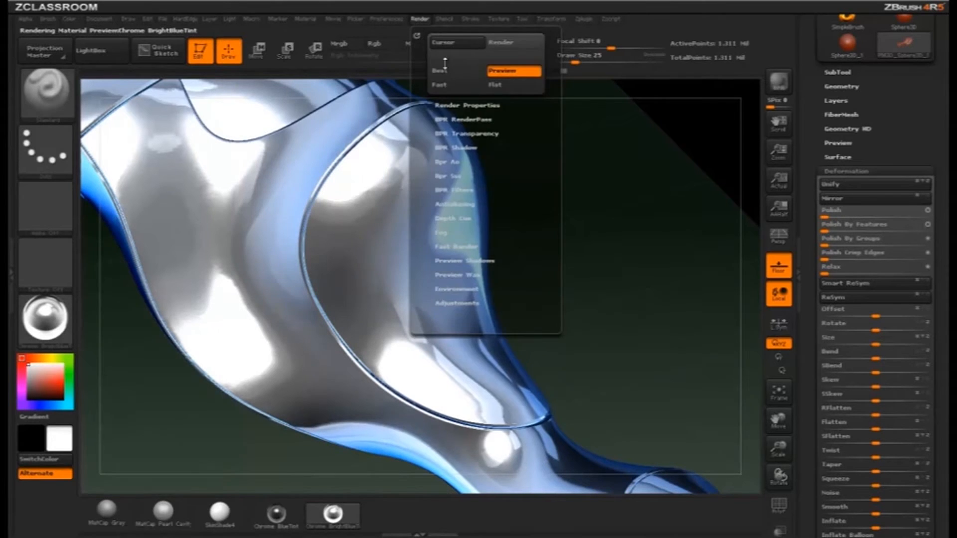
click(480, 104)
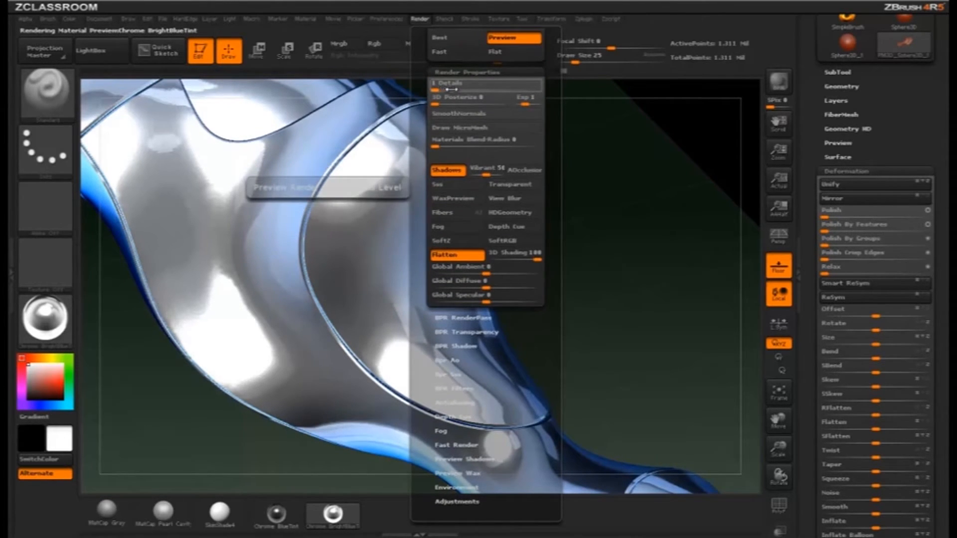
key(ctrl)
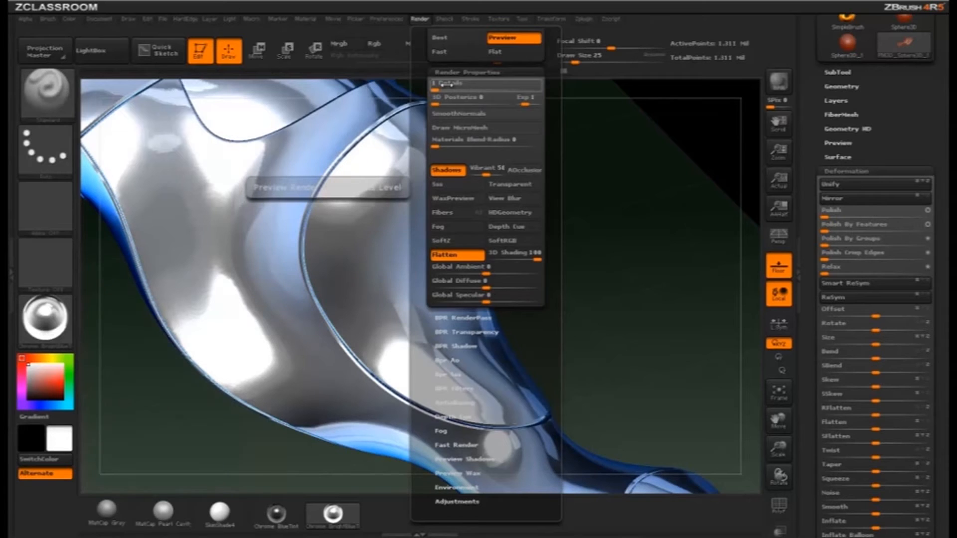
drag(447, 85, 490, 86)
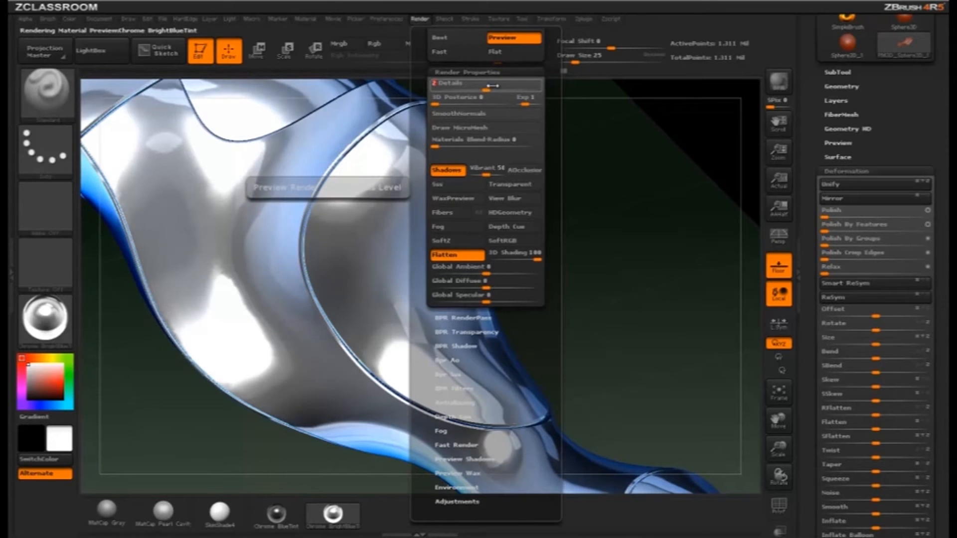
mouse_move(491, 86)
mouse_down()
mouse_move(531, 85)
mouse_move(385, 88)
mouse_move(454, 84)
mouse_up()
Step: Set the BPR shadow FStrength and GStrength to about 0.61 and Rays to 1, and increase the shadow Angle slightly
drag(645, 286, 414, 150)
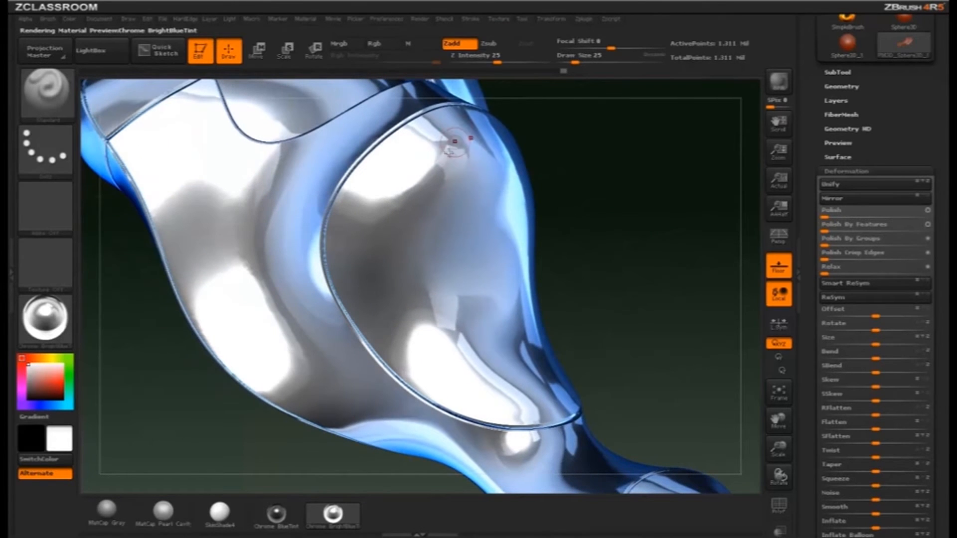
drag(612, 200, 548, 145)
drag(609, 229, 615, 144)
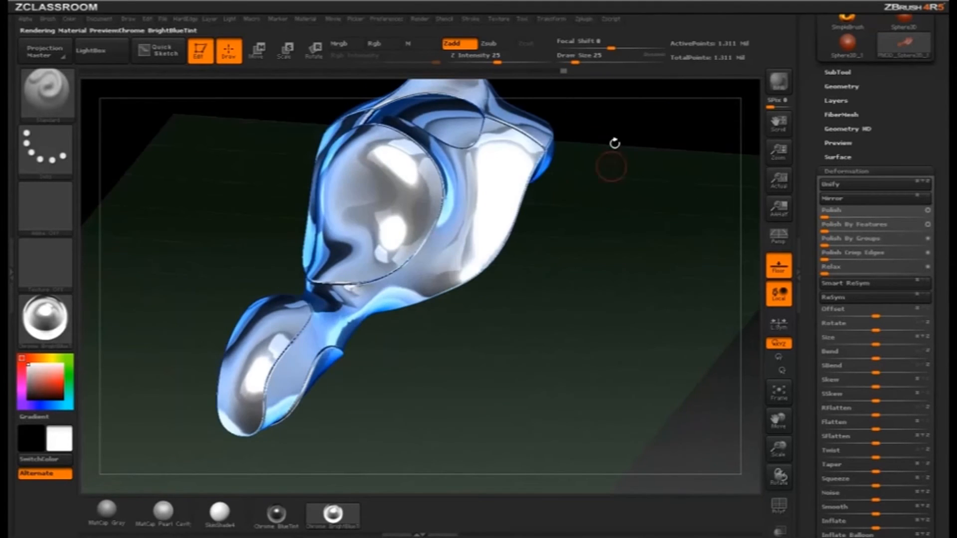
click(420, 18)
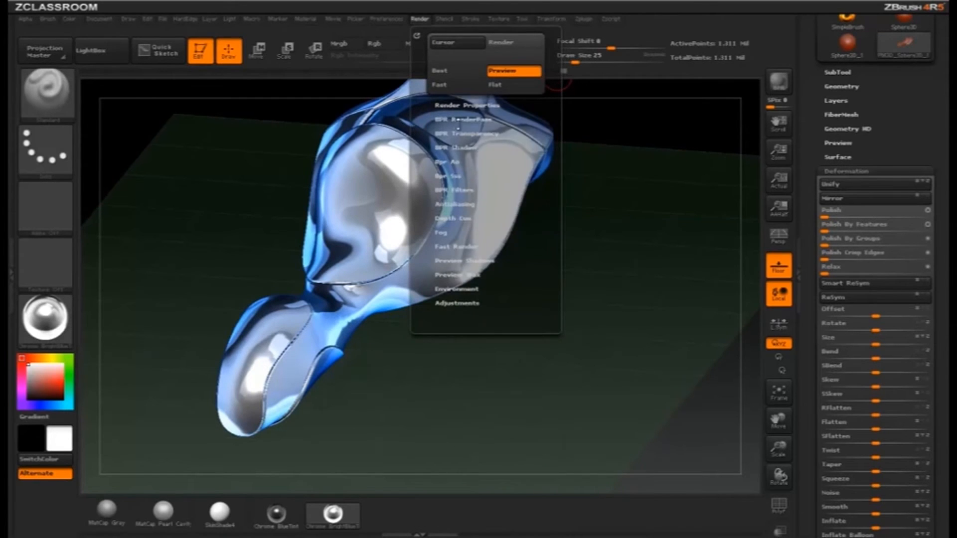
click(457, 147)
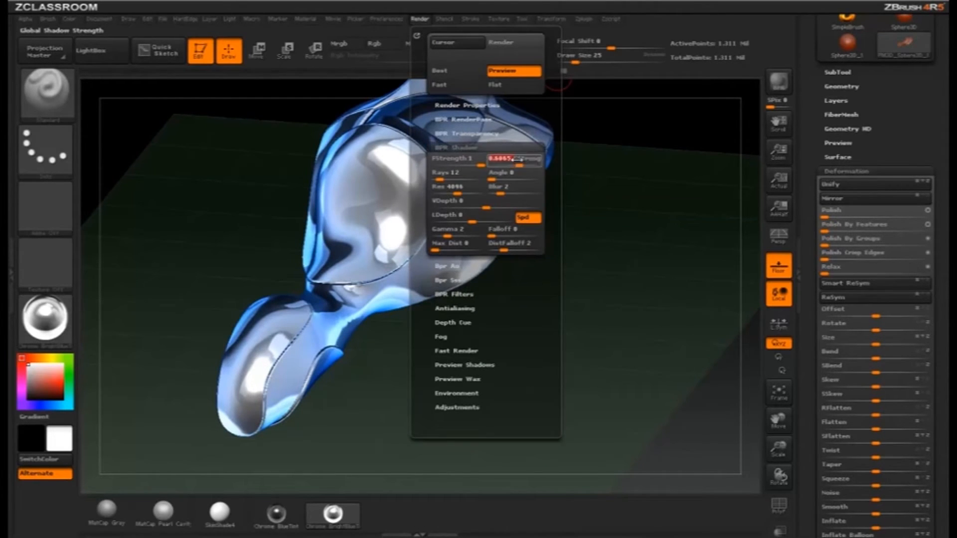
click(463, 161)
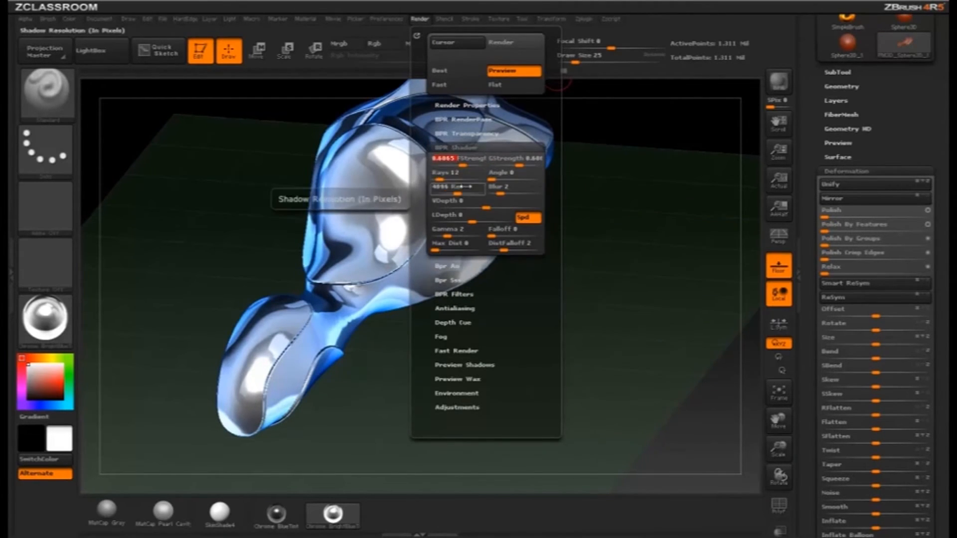
click(434, 176)
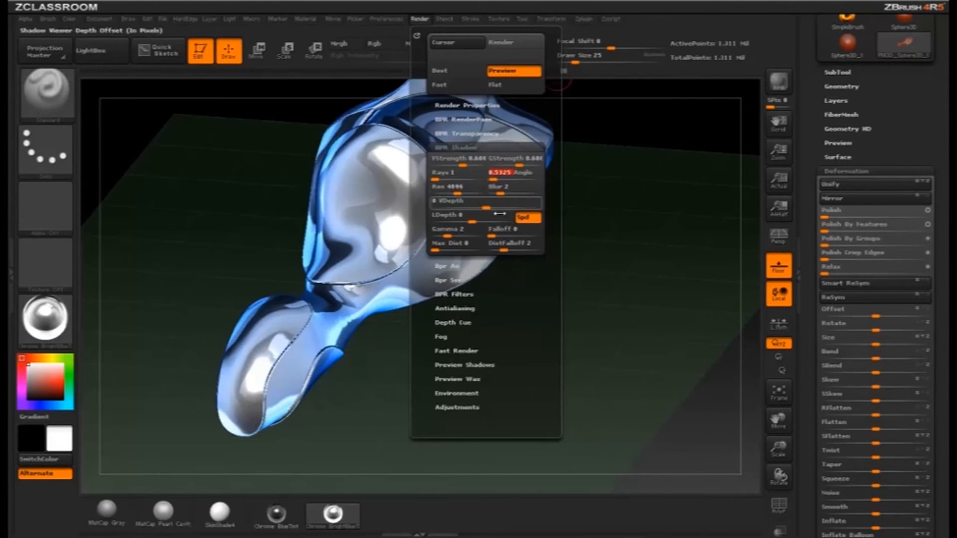
Step: Make BPR renders of the whole model with the new shadow settings in Chrome BrightBlueTint and Chrome BlueTint
mouse_move(652, 166)
mouse_down()
mouse_move(653, 135)
mouse_move(674, 158)
mouse_move(648, 165)
mouse_up()
key(shift+r)
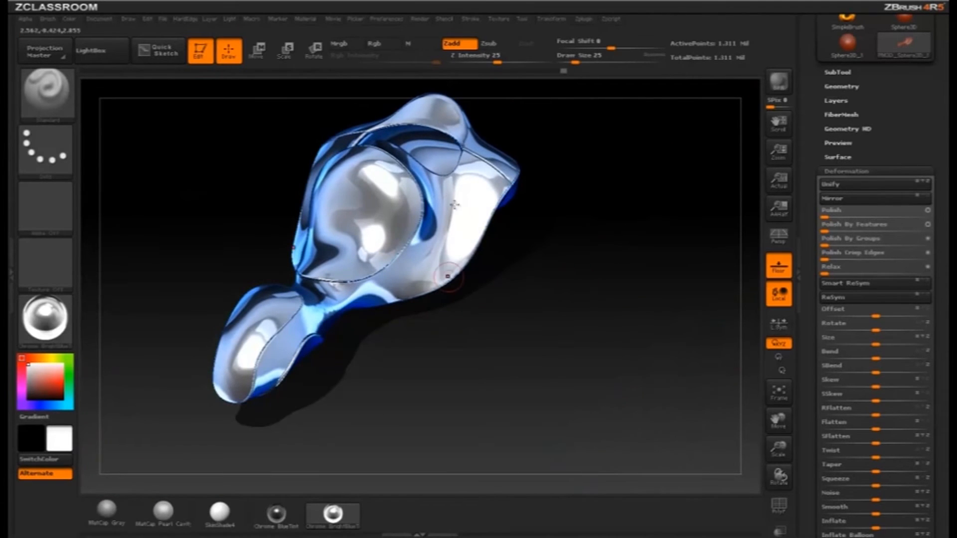
click(276, 514)
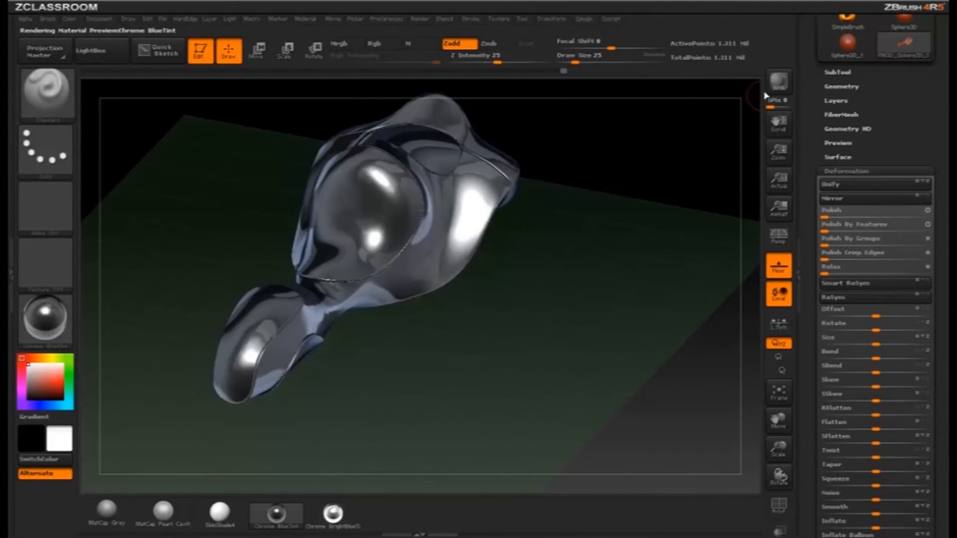
click(778, 84)
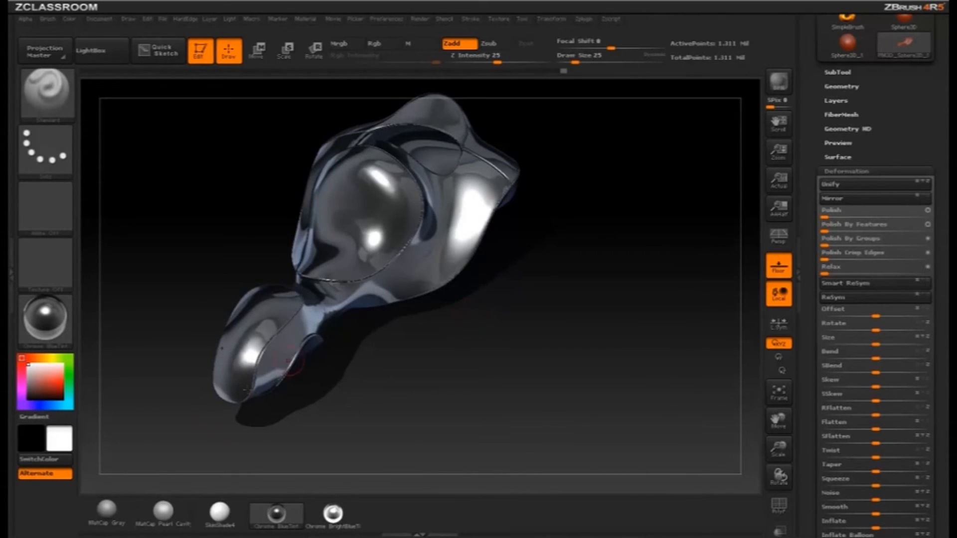
Step: Restore the MatCap Gray material and roll the undo history back to the model's state before the subdivisions
click(119, 505)
alt+drag(660, 176, 660, 122)
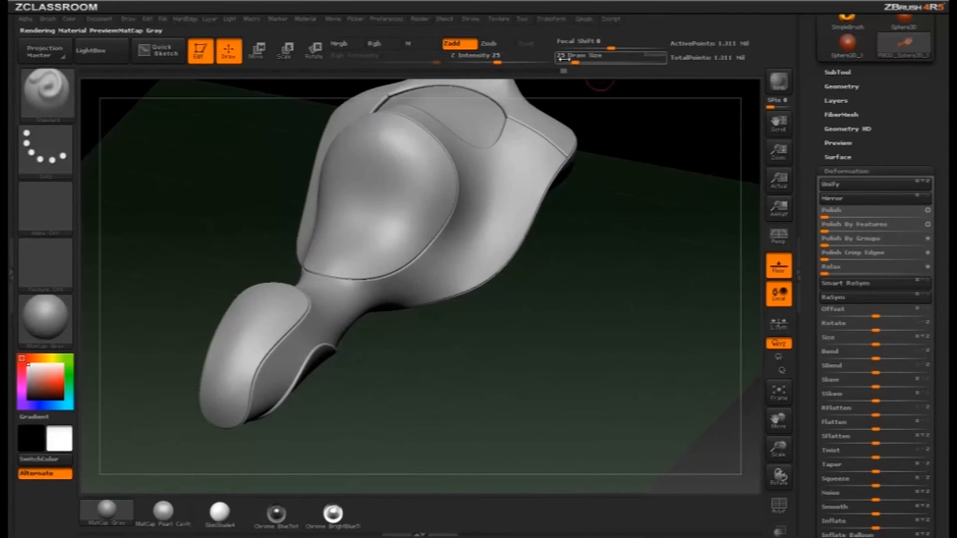
drag(559, 73, 551, 72)
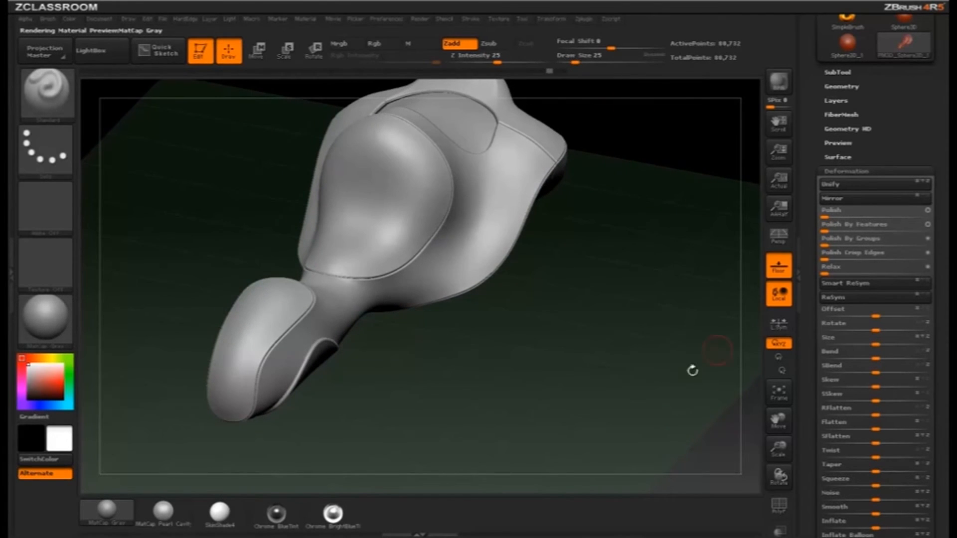
Step: Briefly display the polyframe on the restored model, hide it again, and examine the upper panels up close
drag(692, 369, 722, 354)
key(shift+f)
click(771, 512)
drag(711, 447, 623, 131)
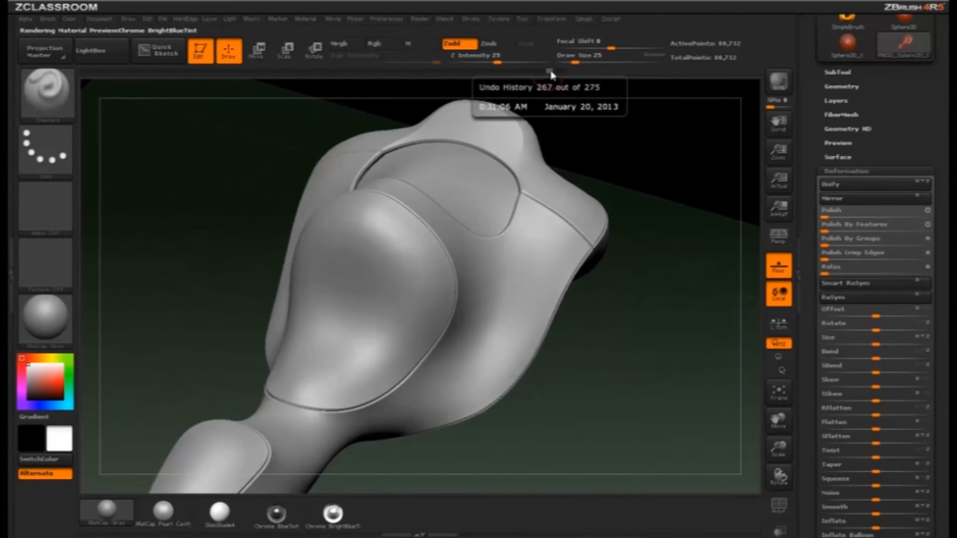
Step: Advance the undo history slightly to a newer state of the panelled model and briefly check its polyframe
drag(555, 77, 558, 76)
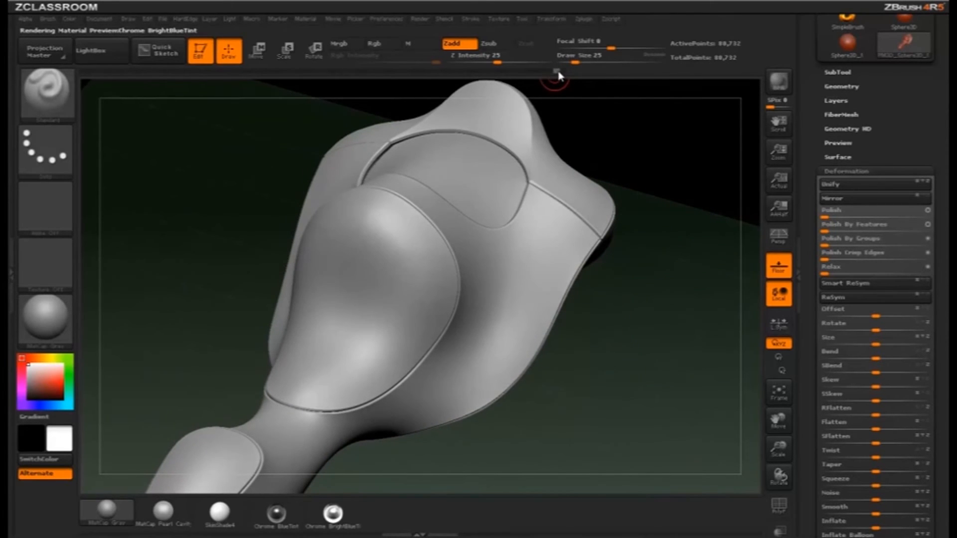
click(778, 506)
click(777, 506)
Step: Examine the whole panelled model in plain shading, and turn on the polyframe to inspect the polygroups and seams around the neck panels
mouse_move(703, 348)
mouse_down()
mouse_move(696, 329)
mouse_move(728, 300)
mouse_up()
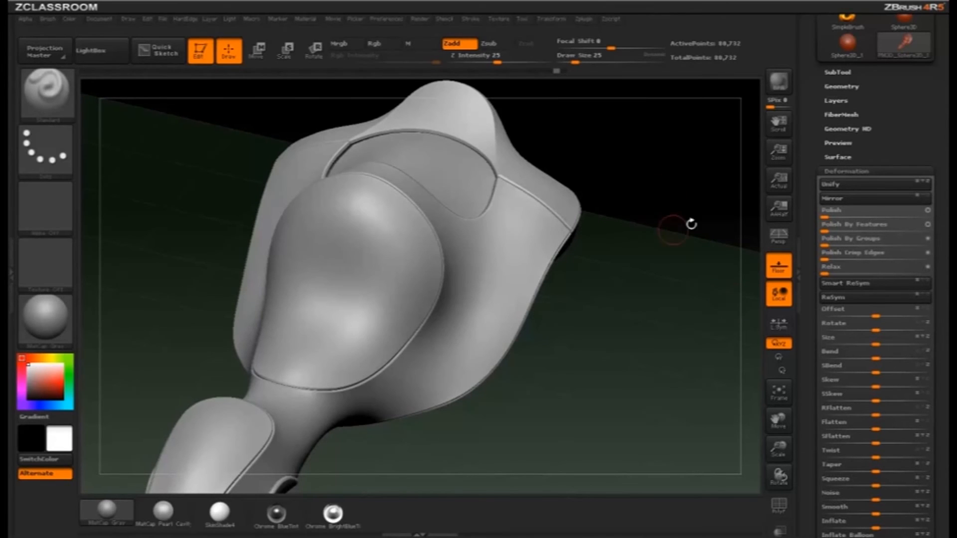
drag(687, 222, 711, 245)
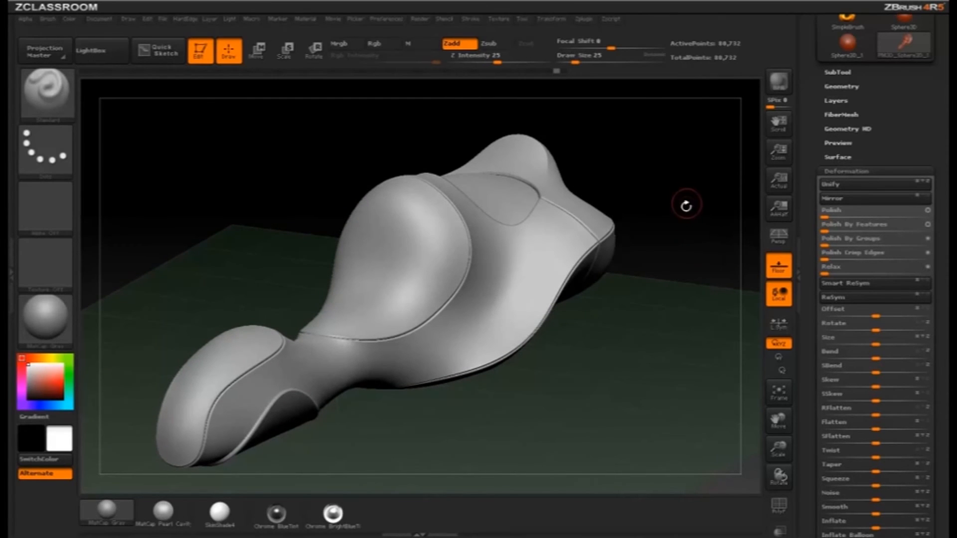
mouse_move(686, 206)
mouse_down()
mouse_move(696, 236)
mouse_move(683, 236)
mouse_up()
key(s)
mouse_move(647, 263)
alt+mouse_down()
mouse_move(636, 255)
mouse_move(649, 273)
alt+mouse_up()
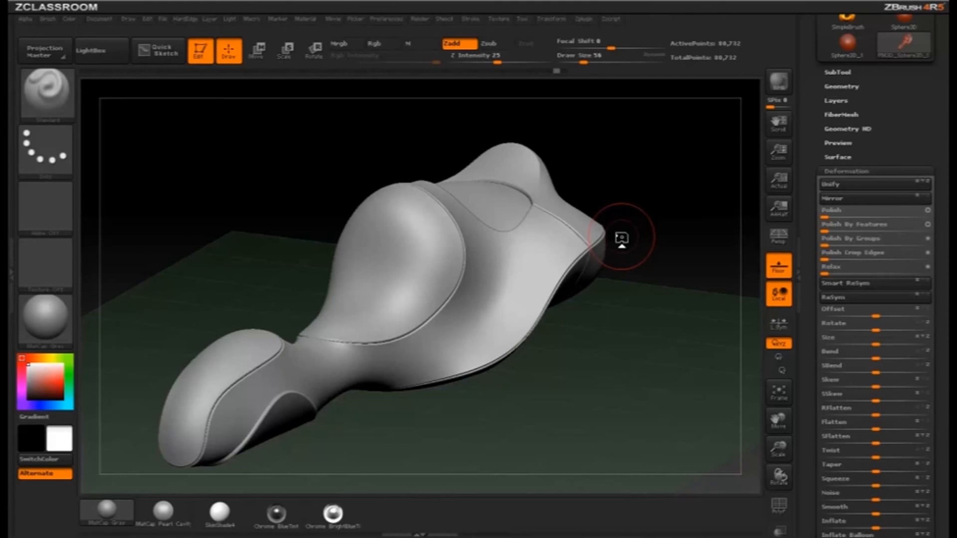
mouse_move(692, 171)
mouse_down()
mouse_move(717, 184)
mouse_move(672, 202)
mouse_move(683, 207)
mouse_move(709, 166)
mouse_move(627, 187)
mouse_move(670, 203)
mouse_move(717, 165)
mouse_move(665, 154)
mouse_move(590, 172)
mouse_move(659, 156)
mouse_move(711, 185)
mouse_move(688, 200)
mouse_move(719, 152)
mouse_move(695, 167)
mouse_move(718, 181)
mouse_up()
click(778, 504)
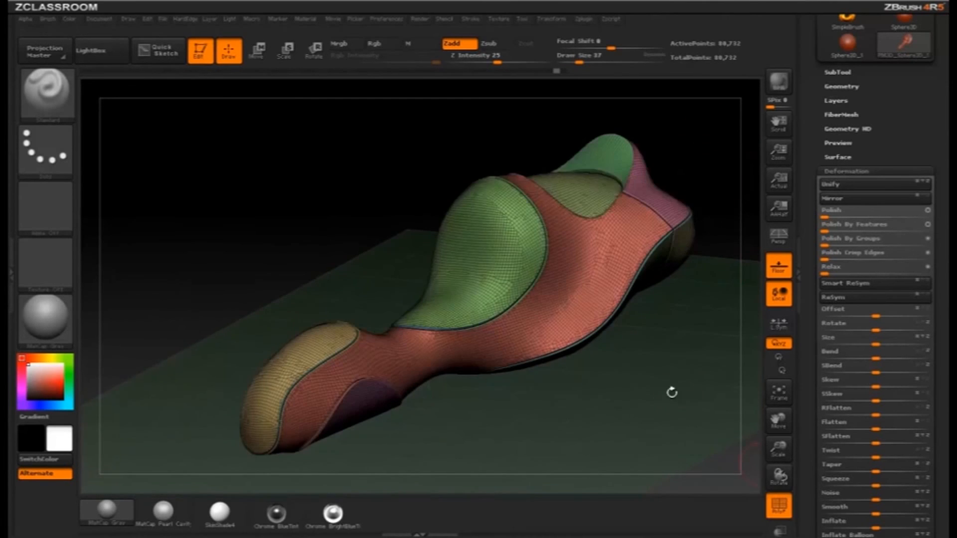
mouse_move(369, 230)
mouse_down()
mouse_move(353, 207)
mouse_move(272, 205)
mouse_move(347, 207)
mouse_move(324, 219)
mouse_move(231, 231)
mouse_move(293, 203)
mouse_move(378, 197)
mouse_up()
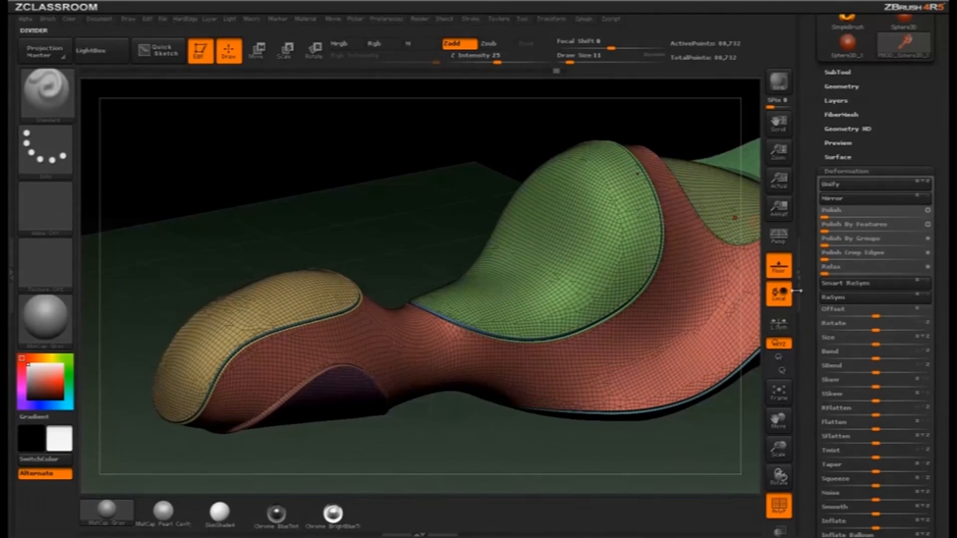